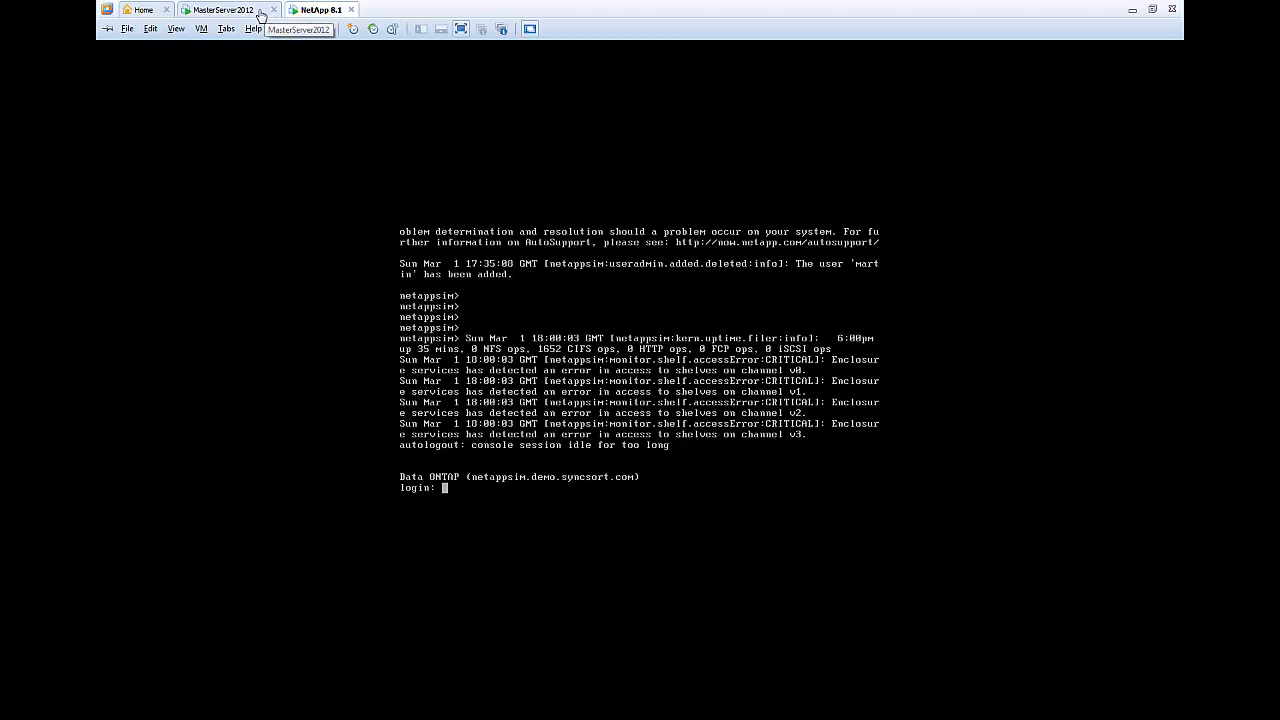
Switch to the MasterServer2012 machine and examine the NetApp node's NDMP settings in the FAS group, including the backup type options.
left_click(260, 16)
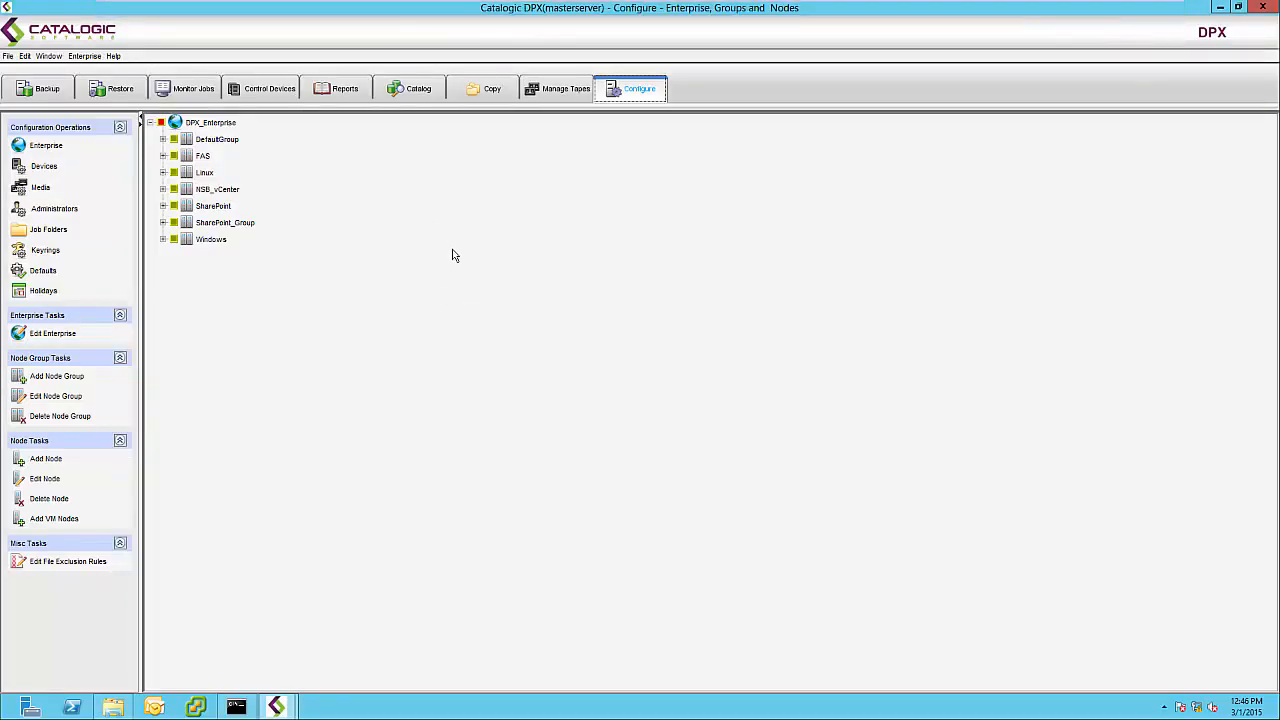
left_click(163, 157)
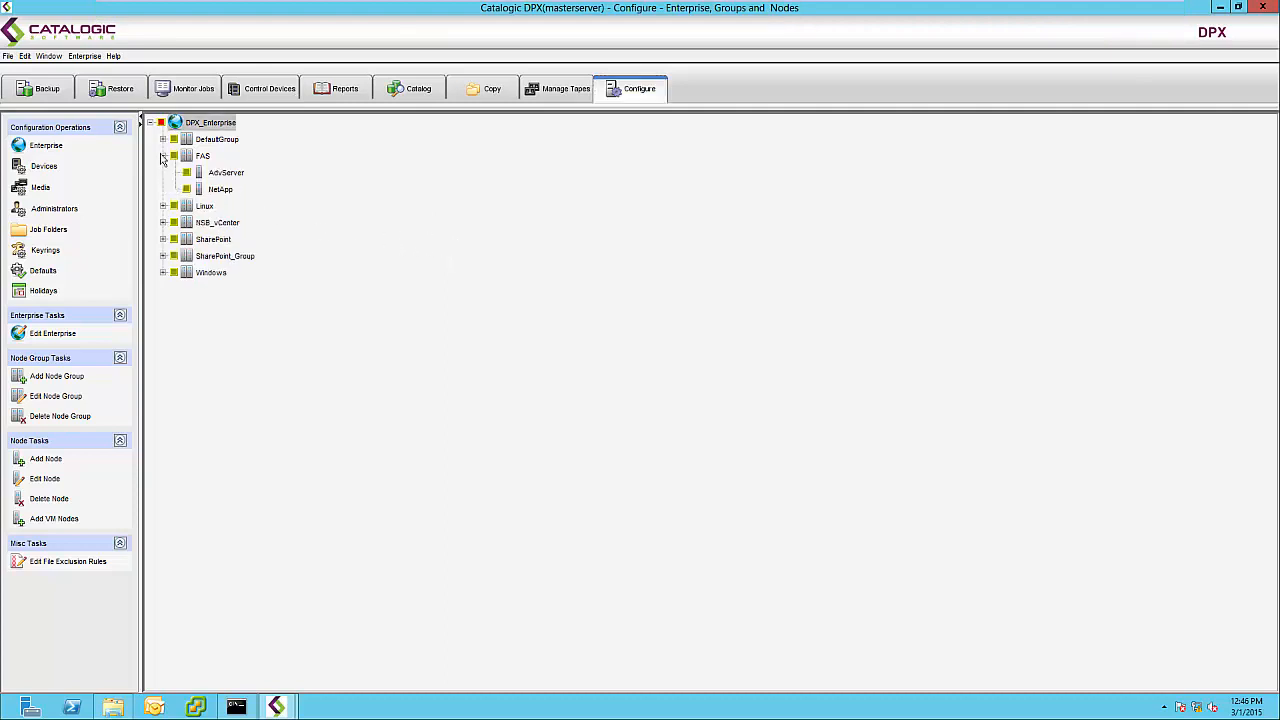
left_click(208, 194)
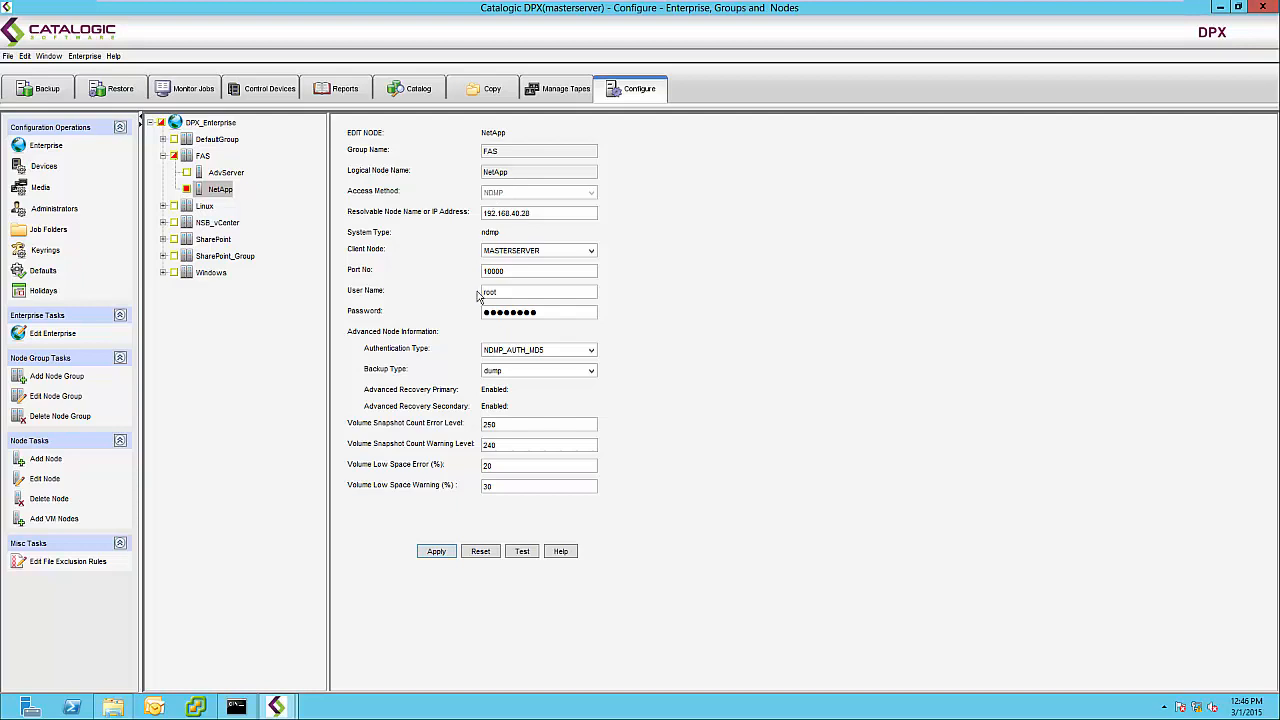
left_click(491, 371)
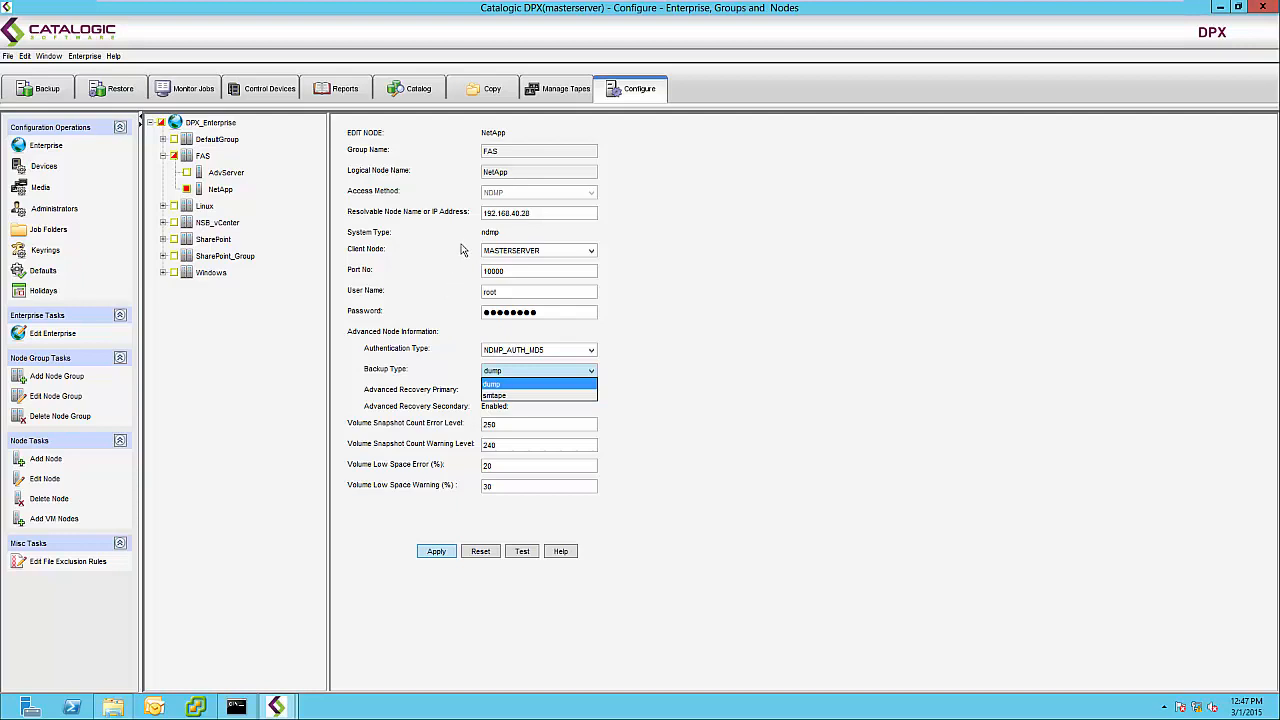
In an NDMP backup, expand the FAS group's NetApp node and mark the Tools folder, extending the selection to the whole /vol/CIFS volume.
left_click(62, 91)
left_click(62, 91)
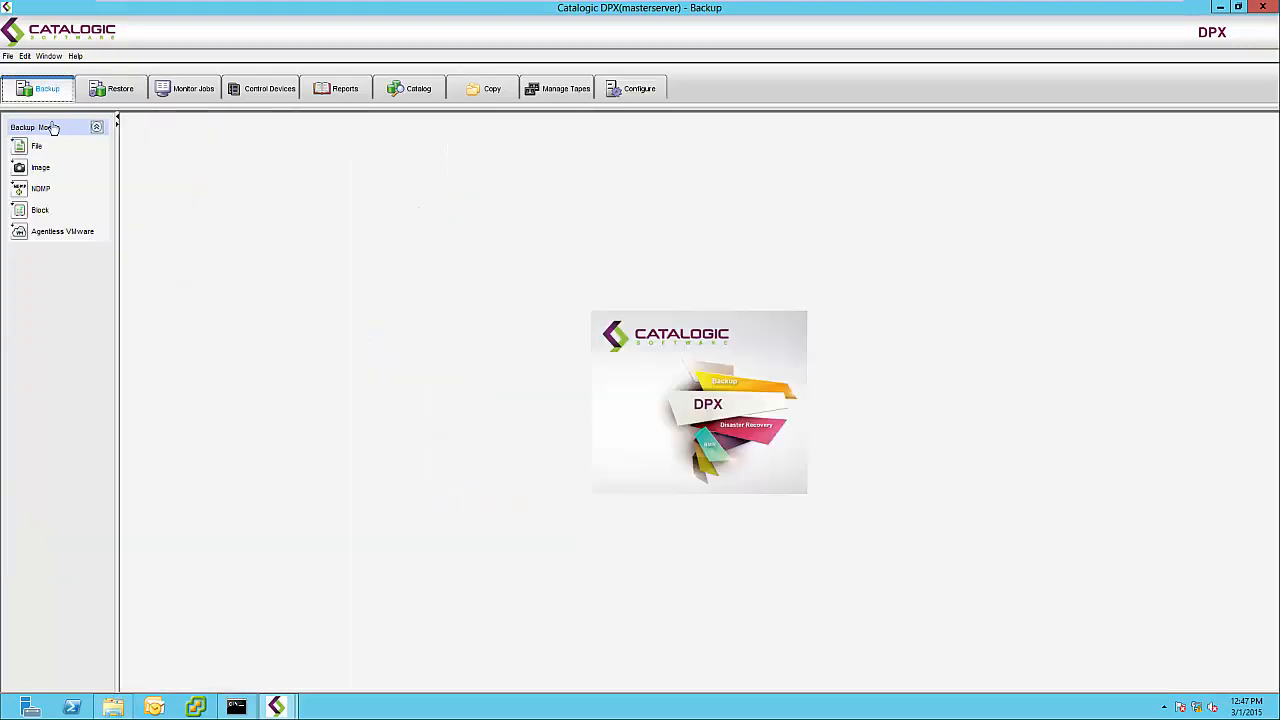
left_click(42, 189)
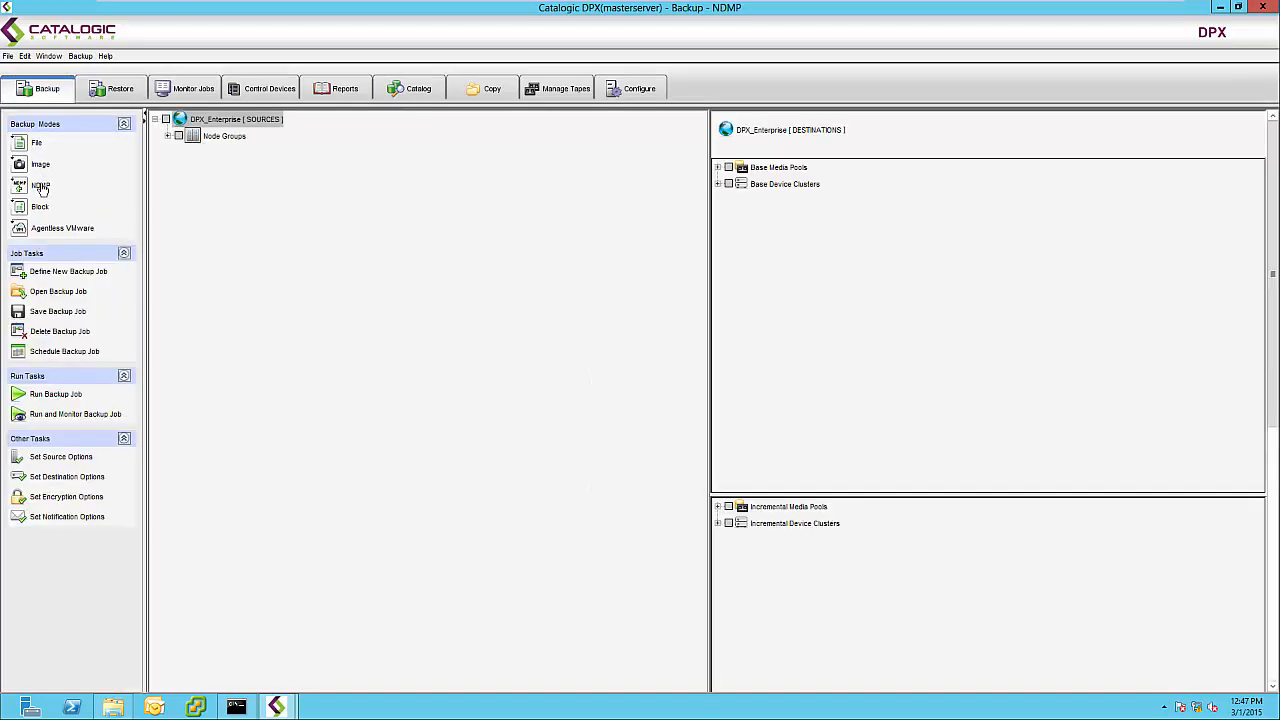
left_click(168, 137)
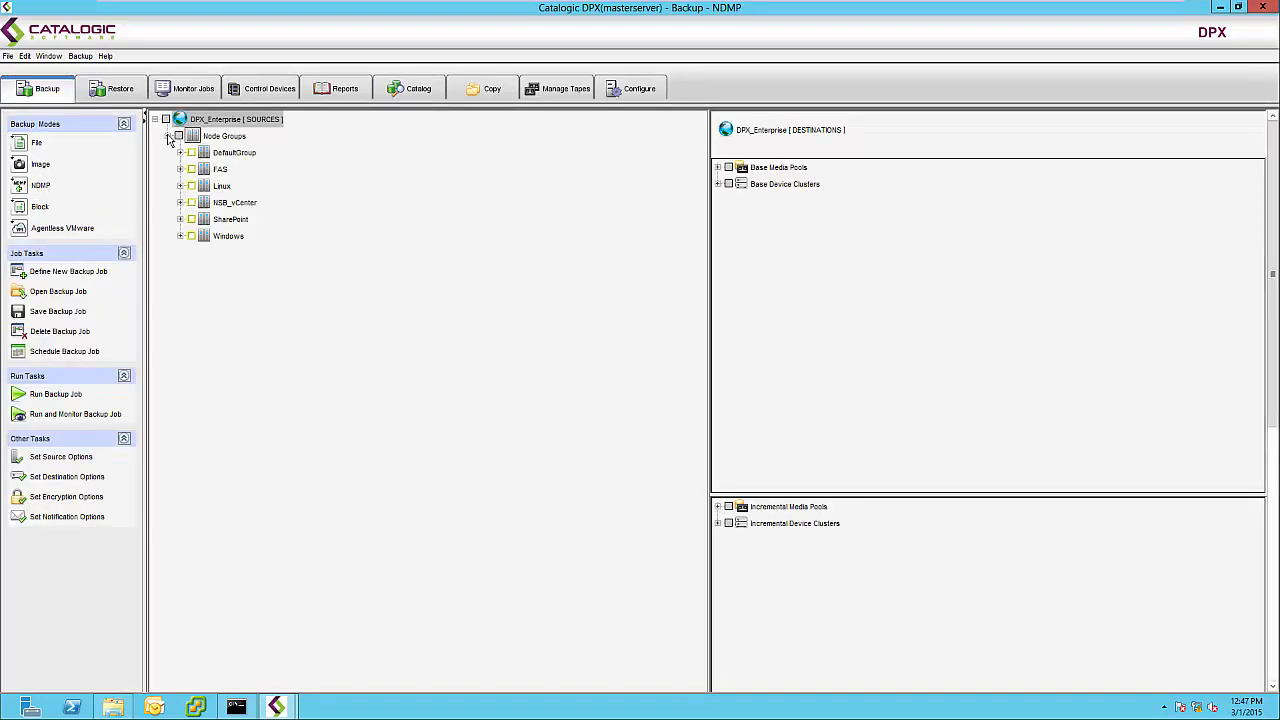
left_click(181, 169)
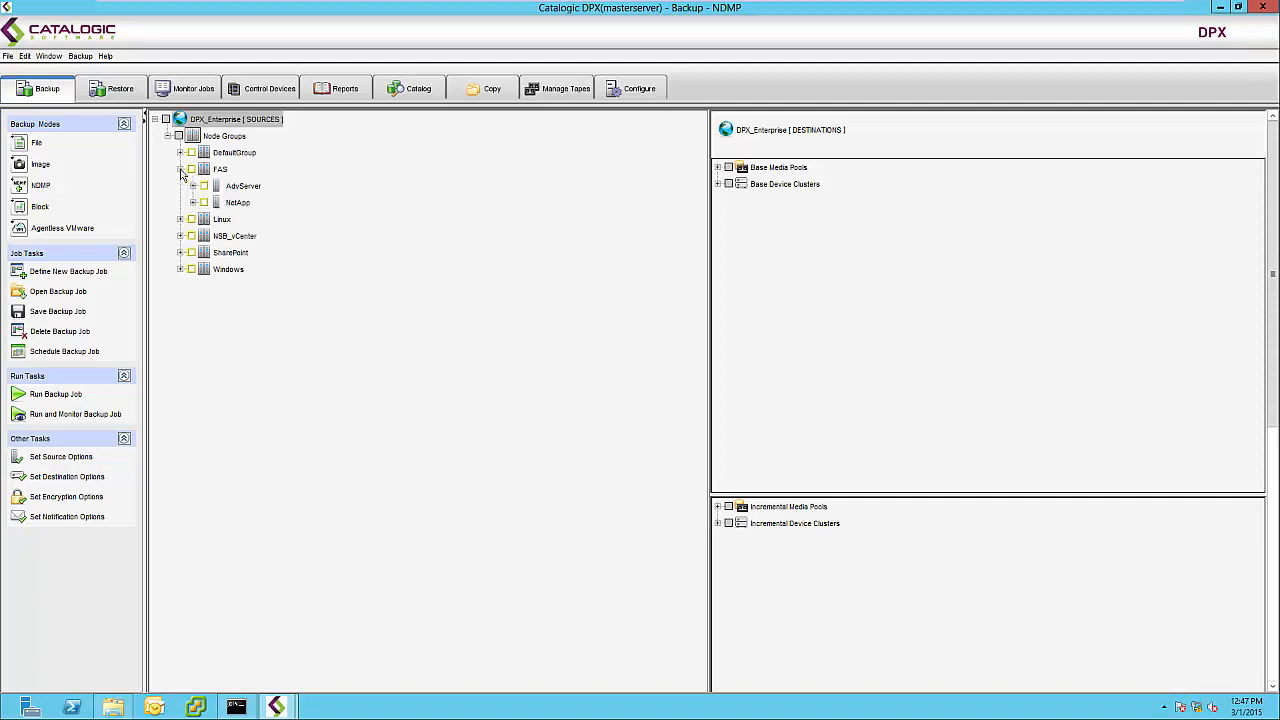
left_click(193, 203)
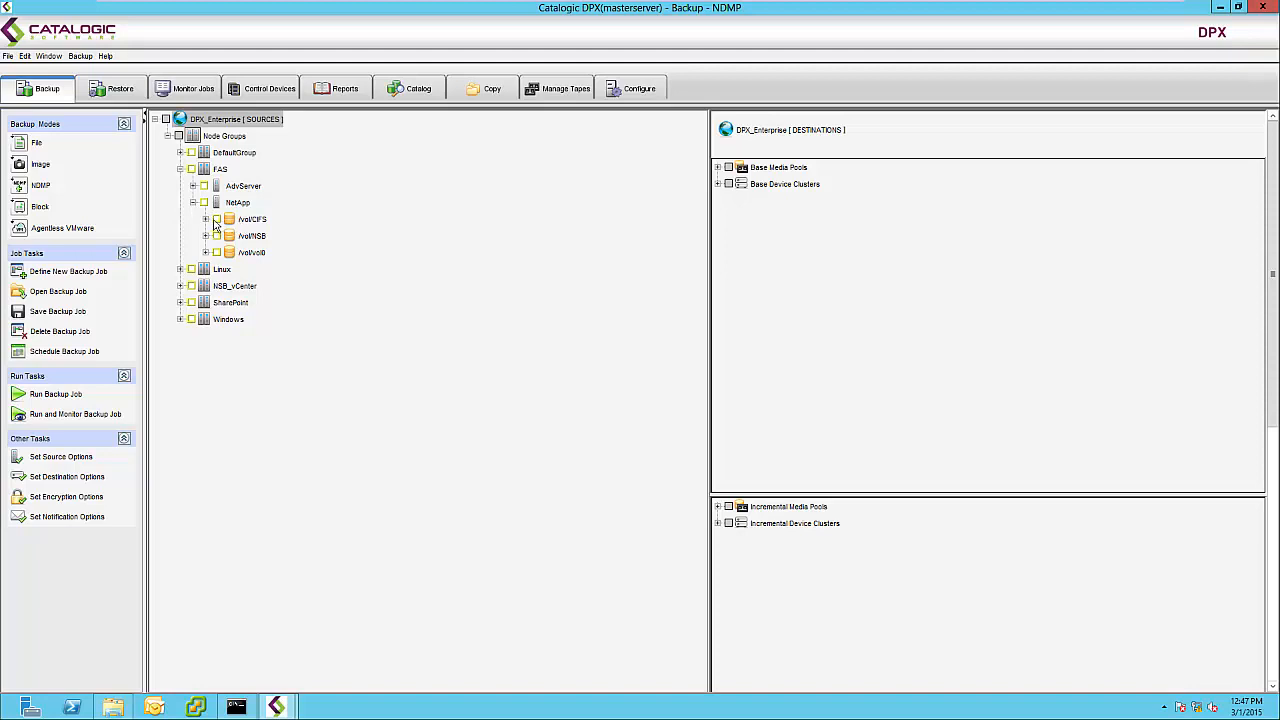
left_click(206, 219)
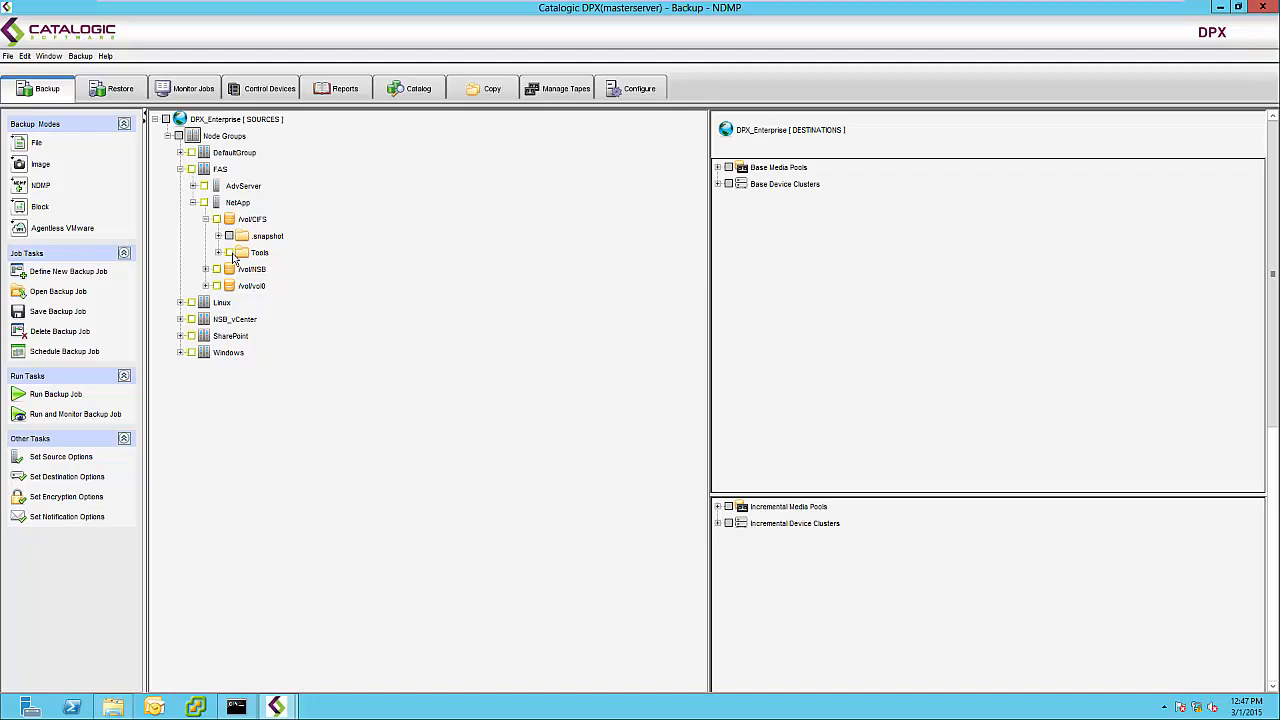
left_click(230, 253)
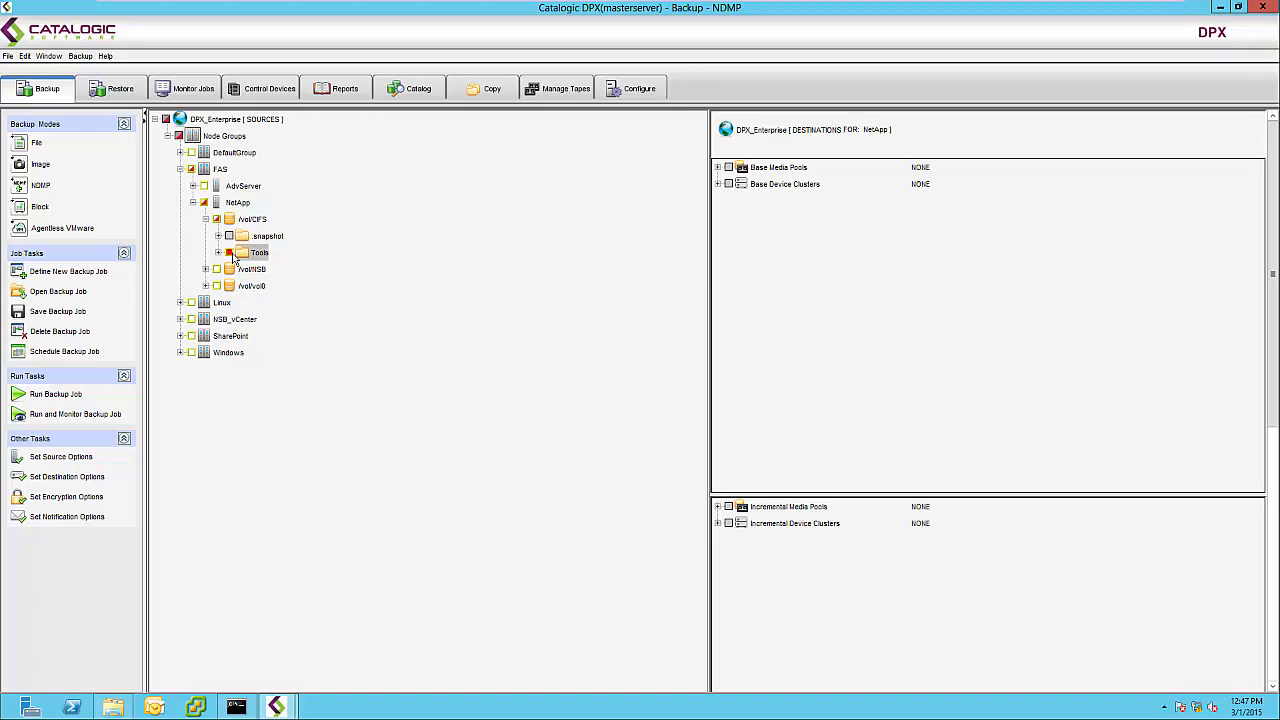
left_click(230, 220)
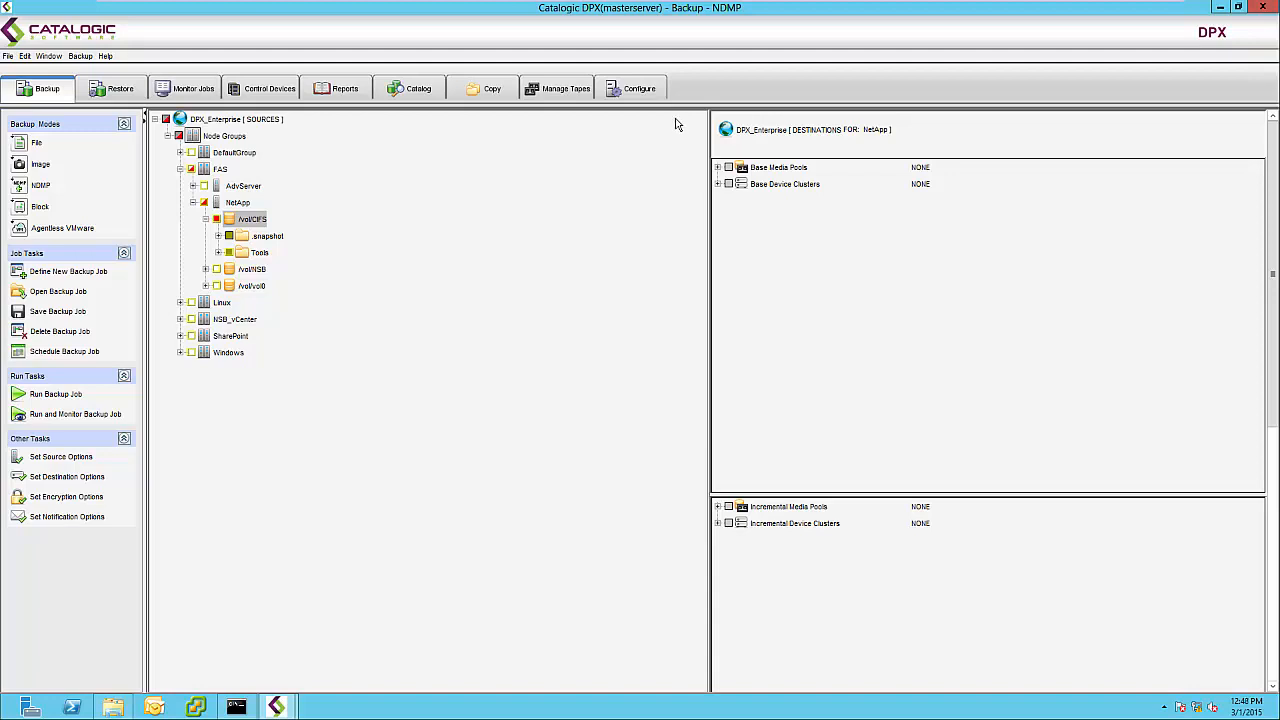
Examine the configuration of the NDMP_DR0 device in the NDMP_DC device cluster.
left_click(643, 95)
left_click(612, 372)
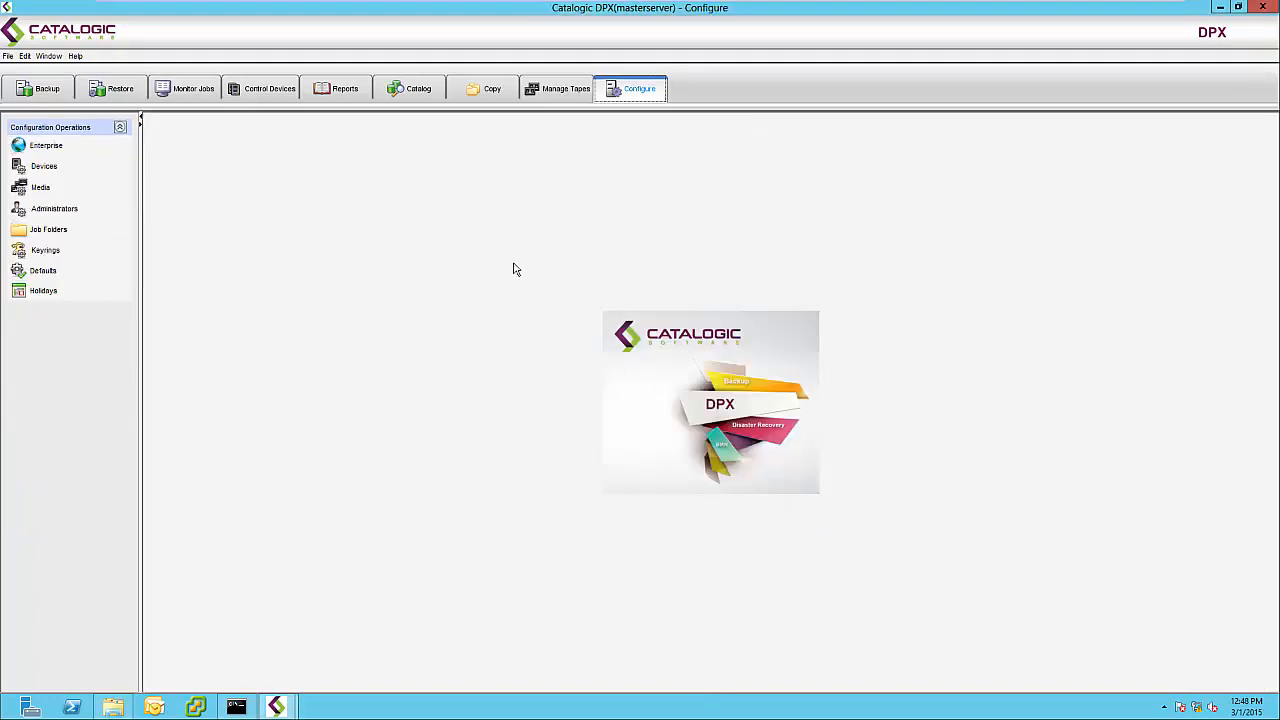
left_click(45, 166)
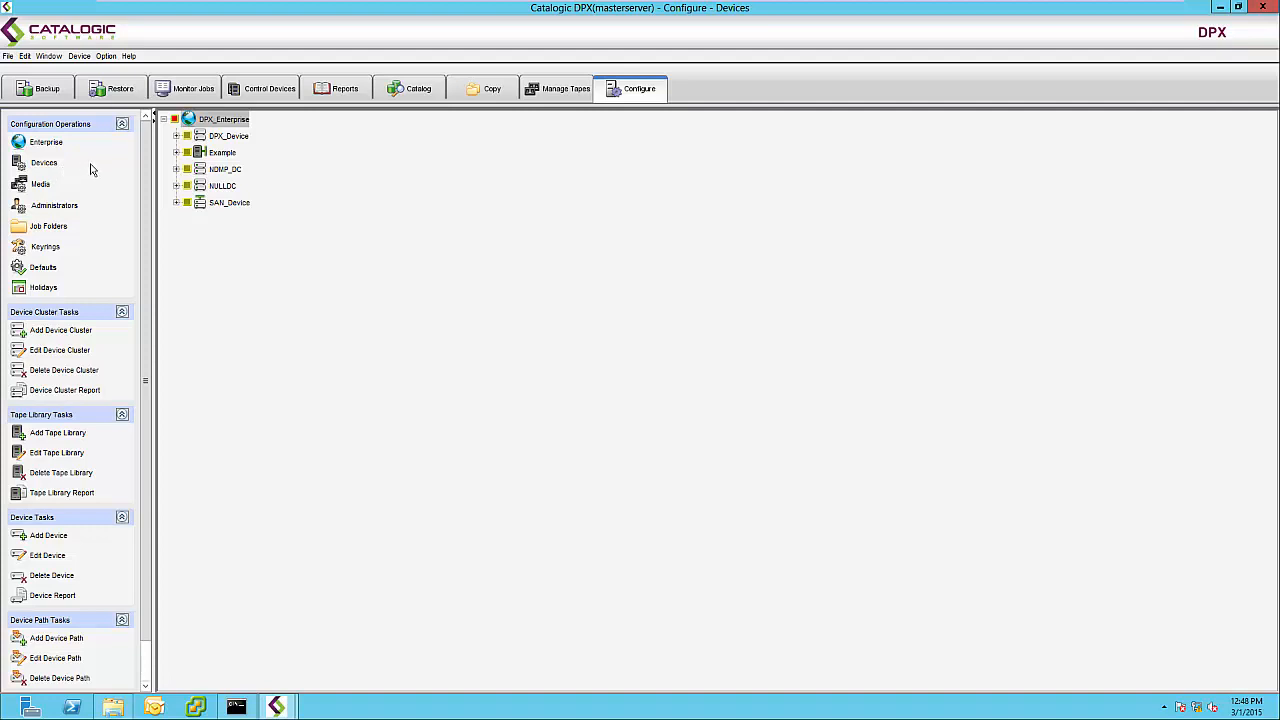
left_click(176, 169)
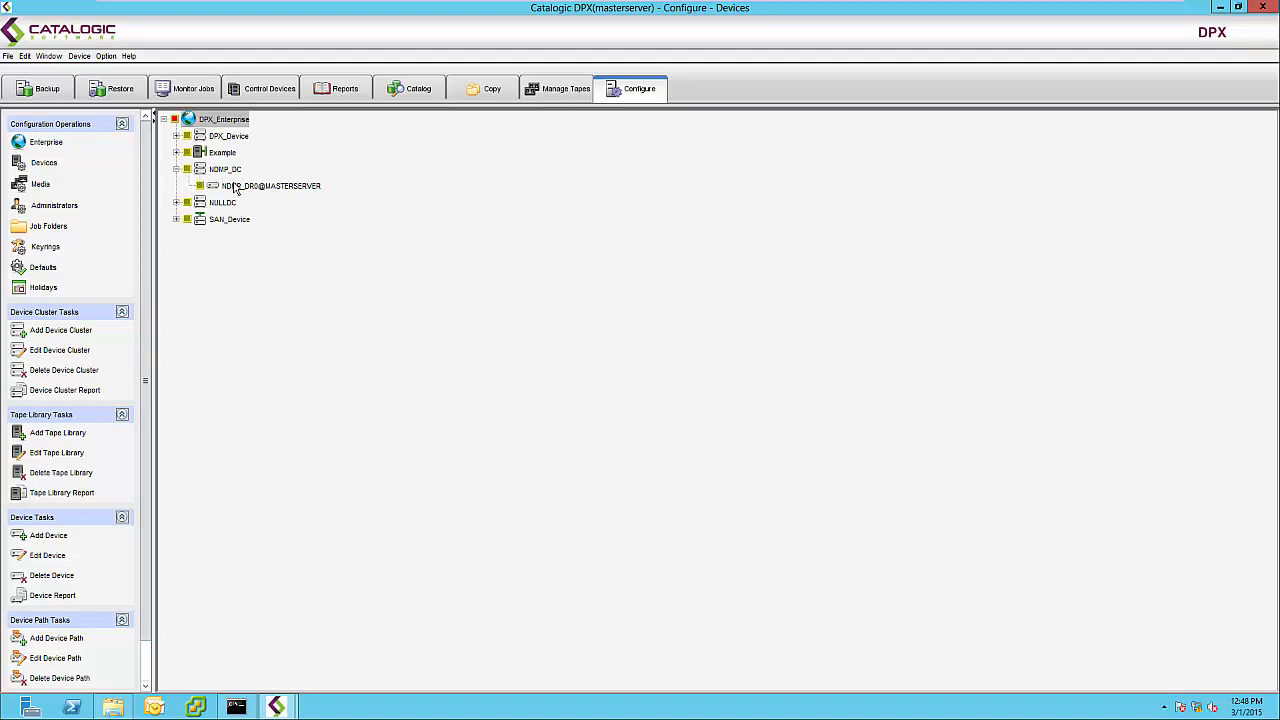
left_click(237, 190)
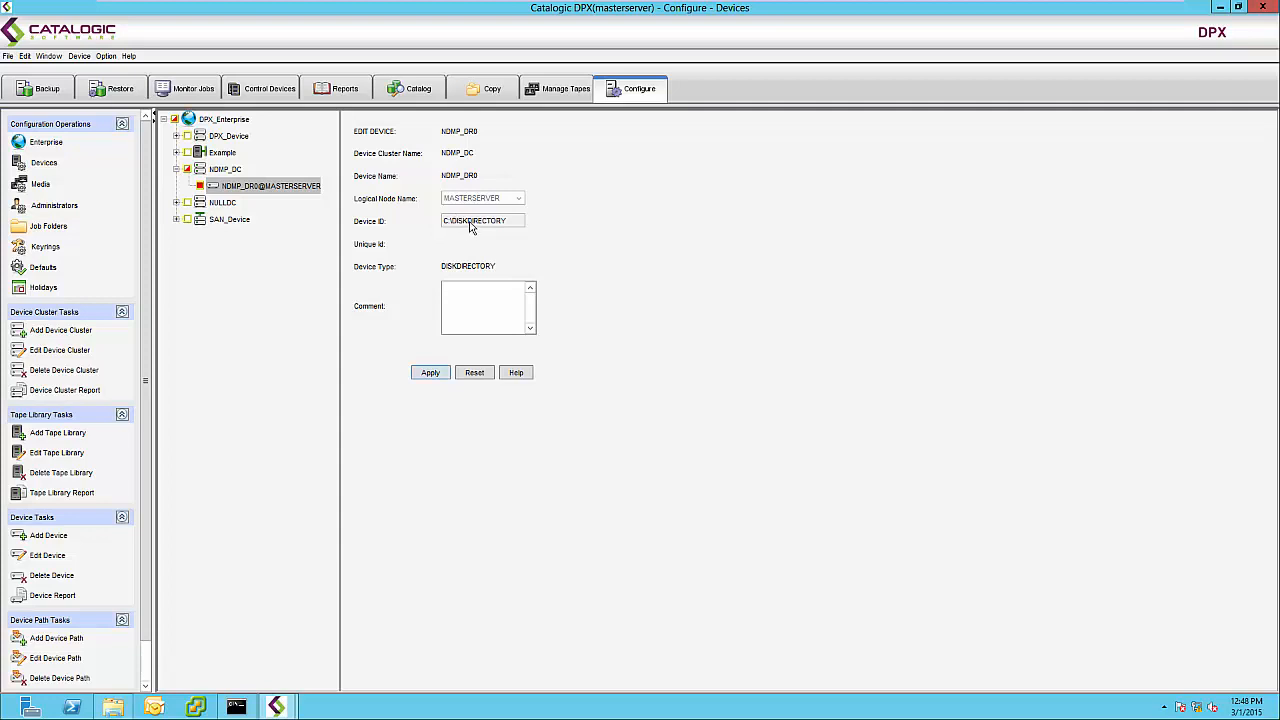
Examine the NDMP_Media pool's settings and list its media volumes.
left_click(41, 186)
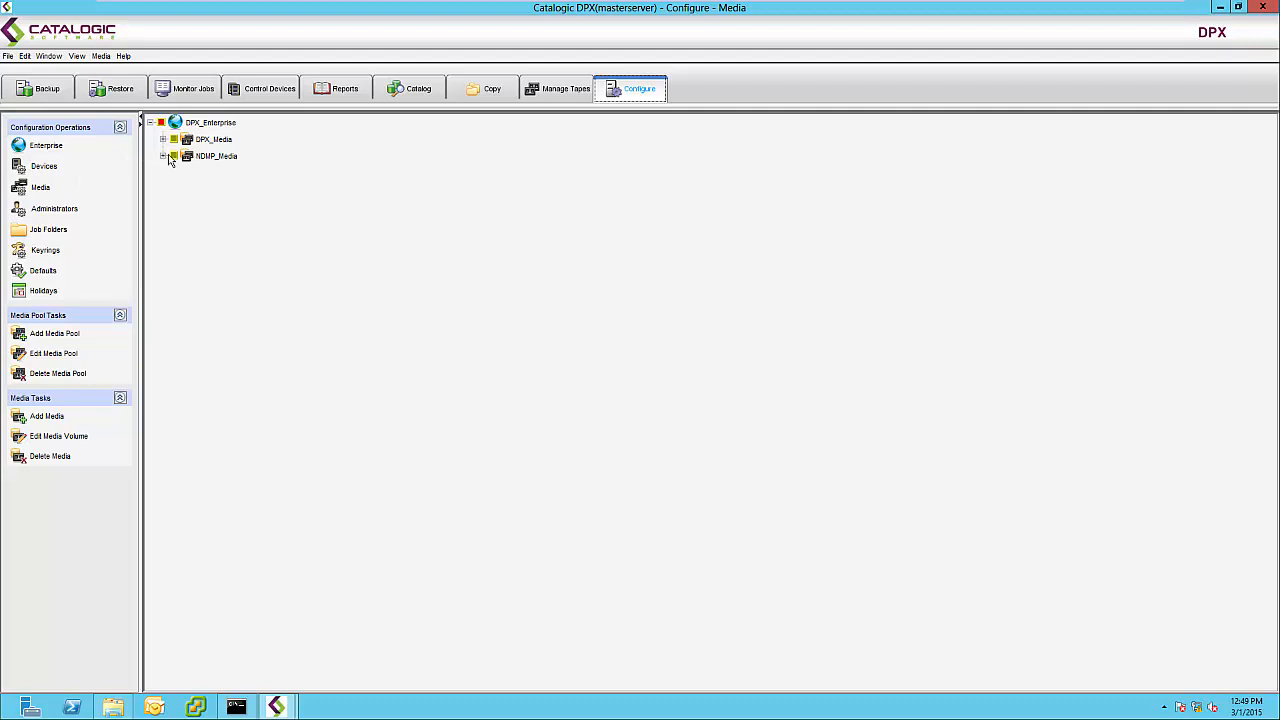
left_click(176, 160)
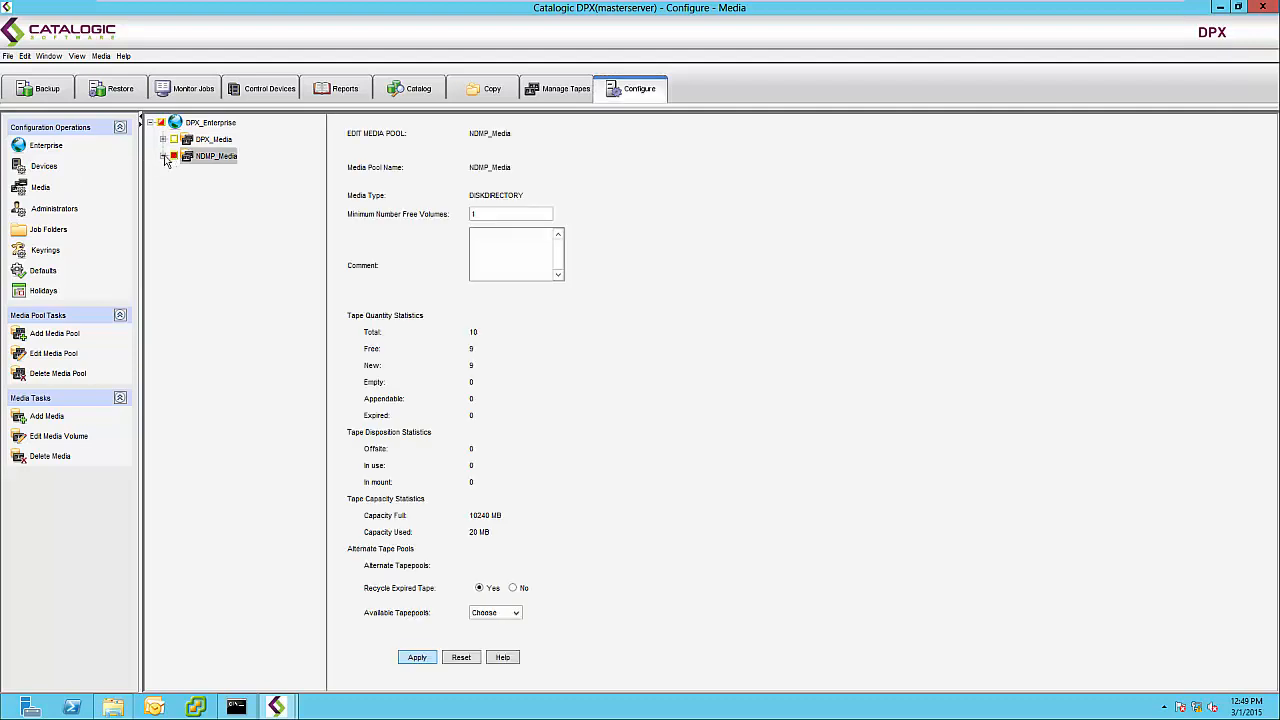
left_click(163, 156)
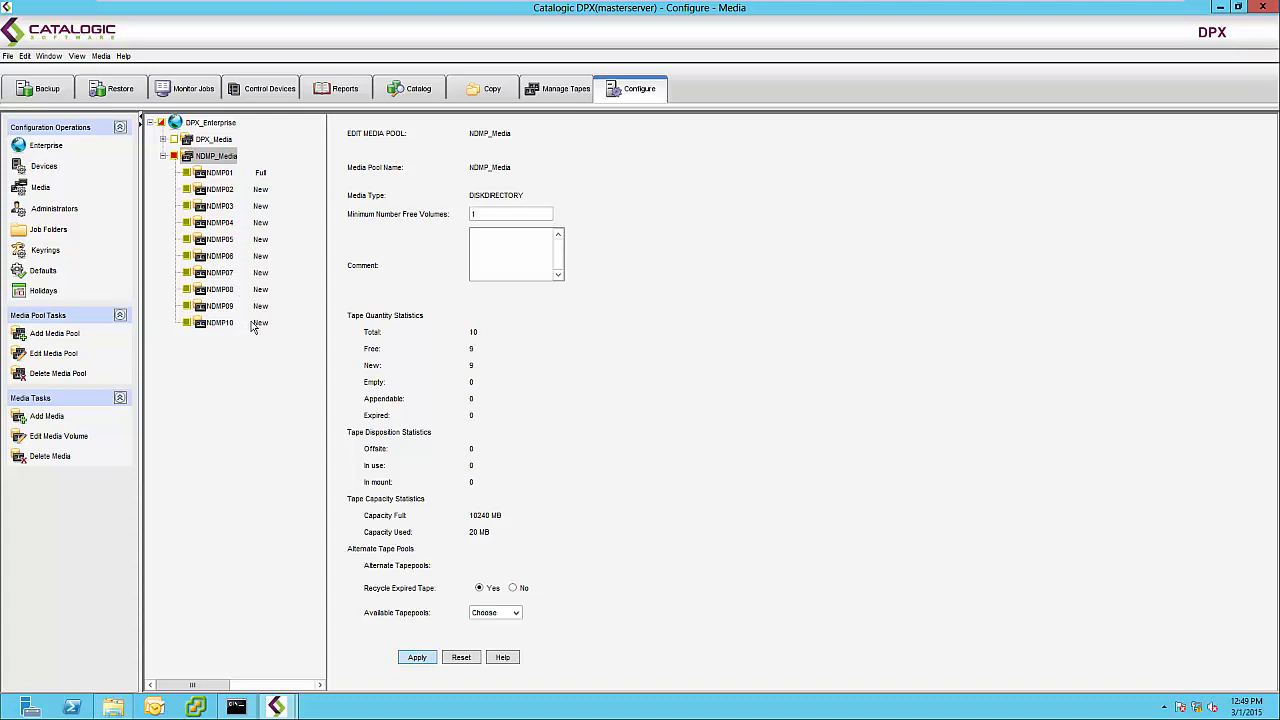
Select the /vol/CIFS volume of the NetApp node in the FAS group as the NDMP backup source.
left_click(44, 92)
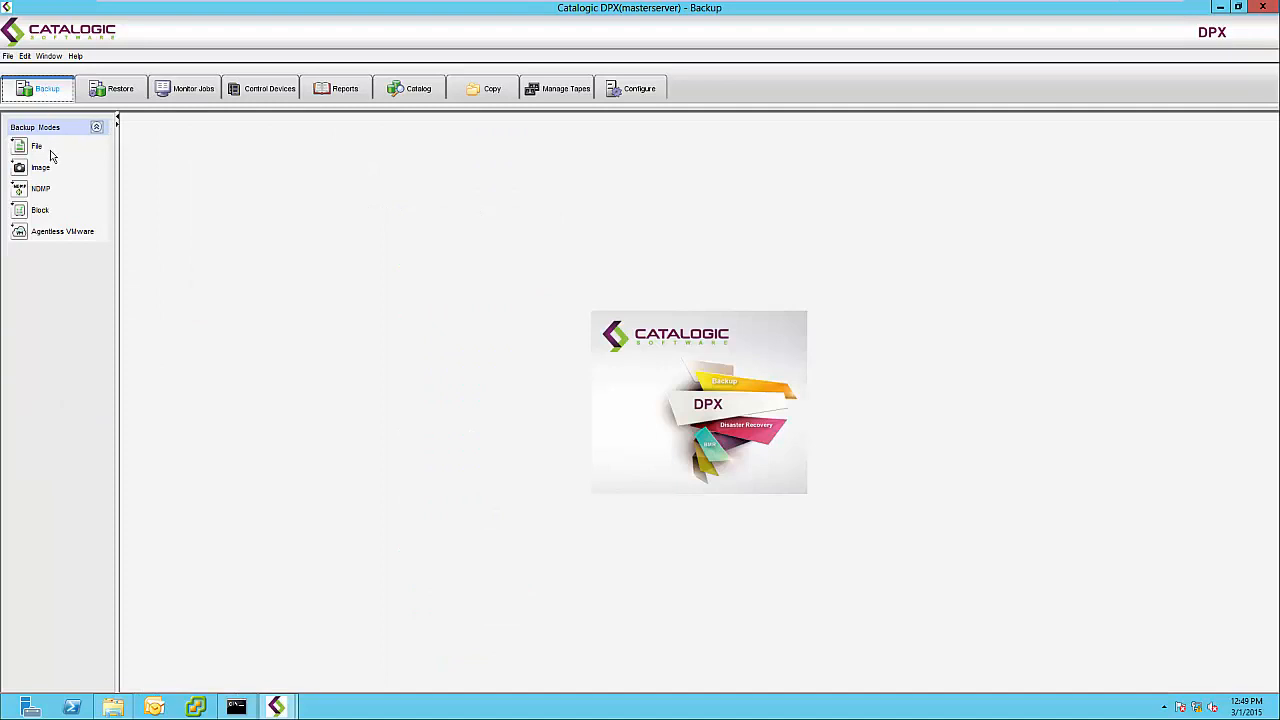
left_click(41, 193)
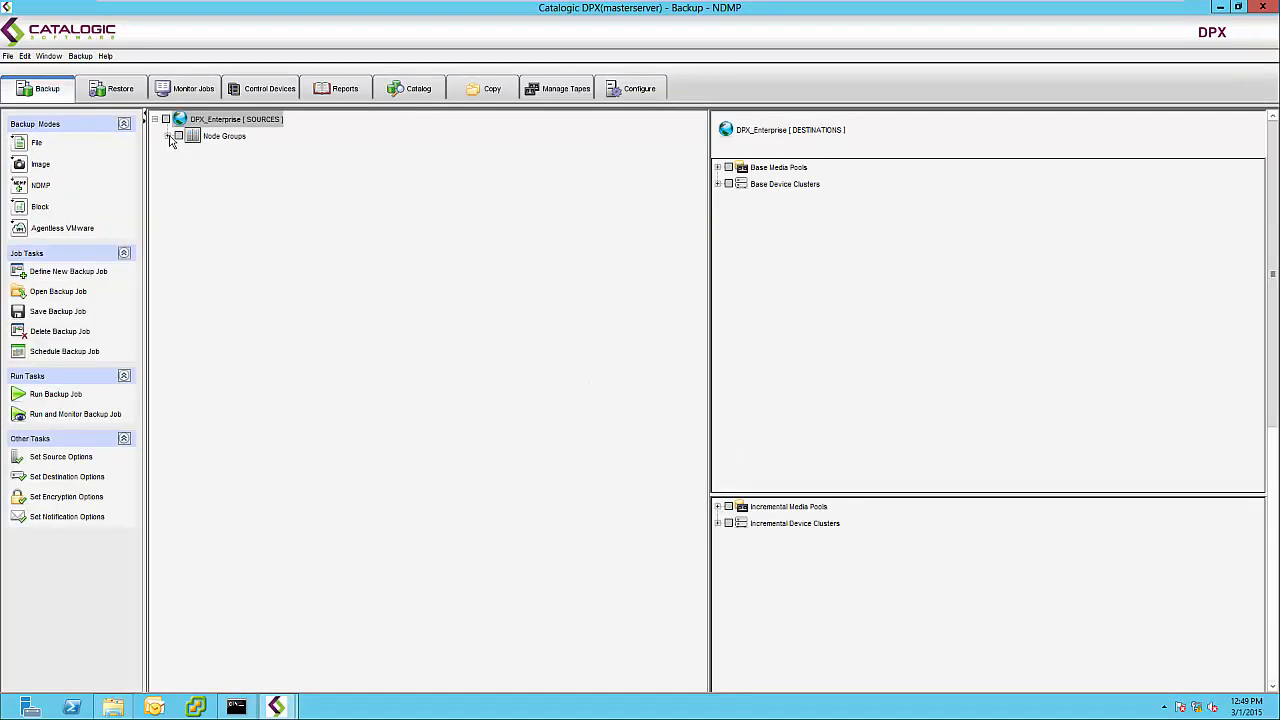
left_click(168, 136)
left_click(180, 169)
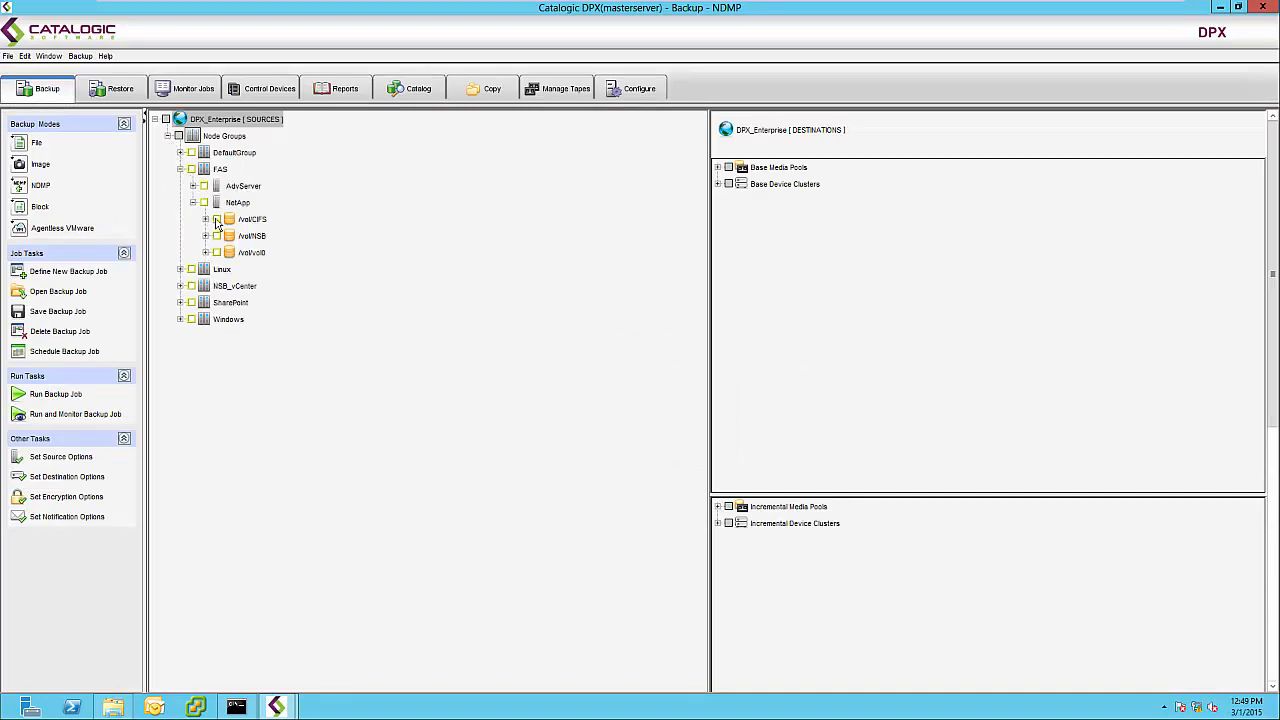
left_click(216, 219)
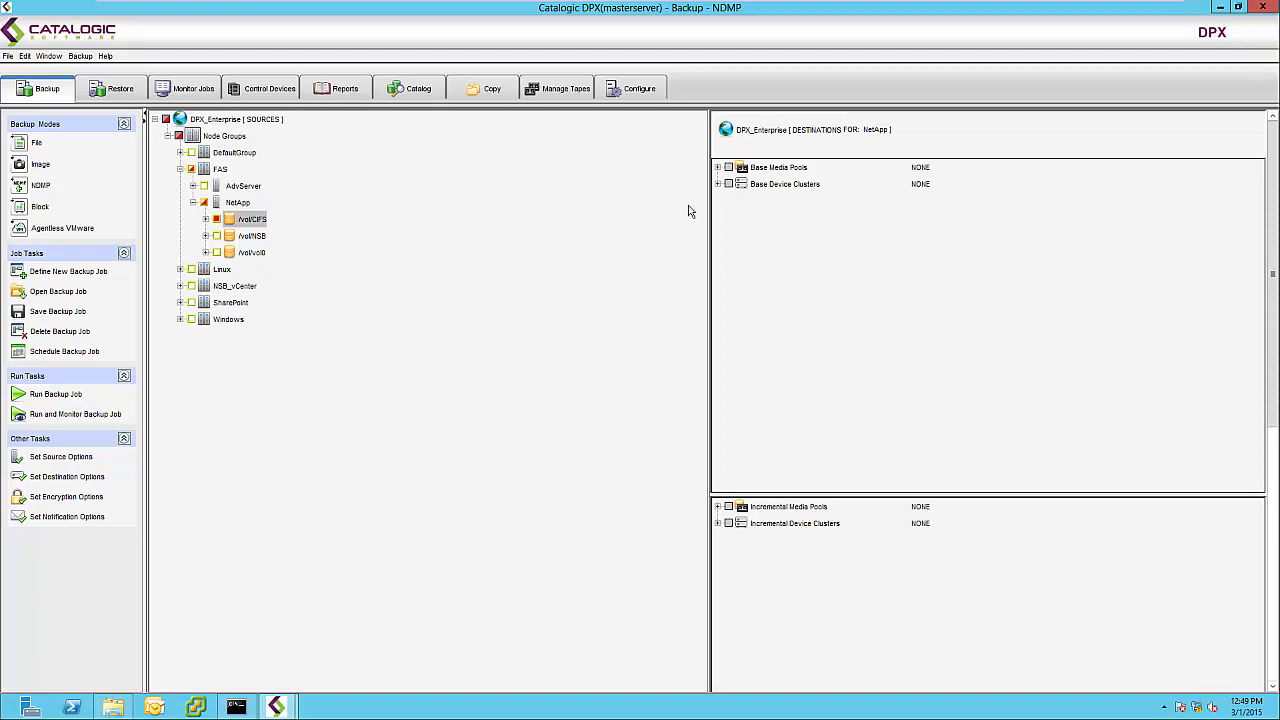
Set the base backup destination to the NDMP_Media pool and NDMP_DC device cluster, and enlarge the incremental destinations area.
left_click(718, 168)
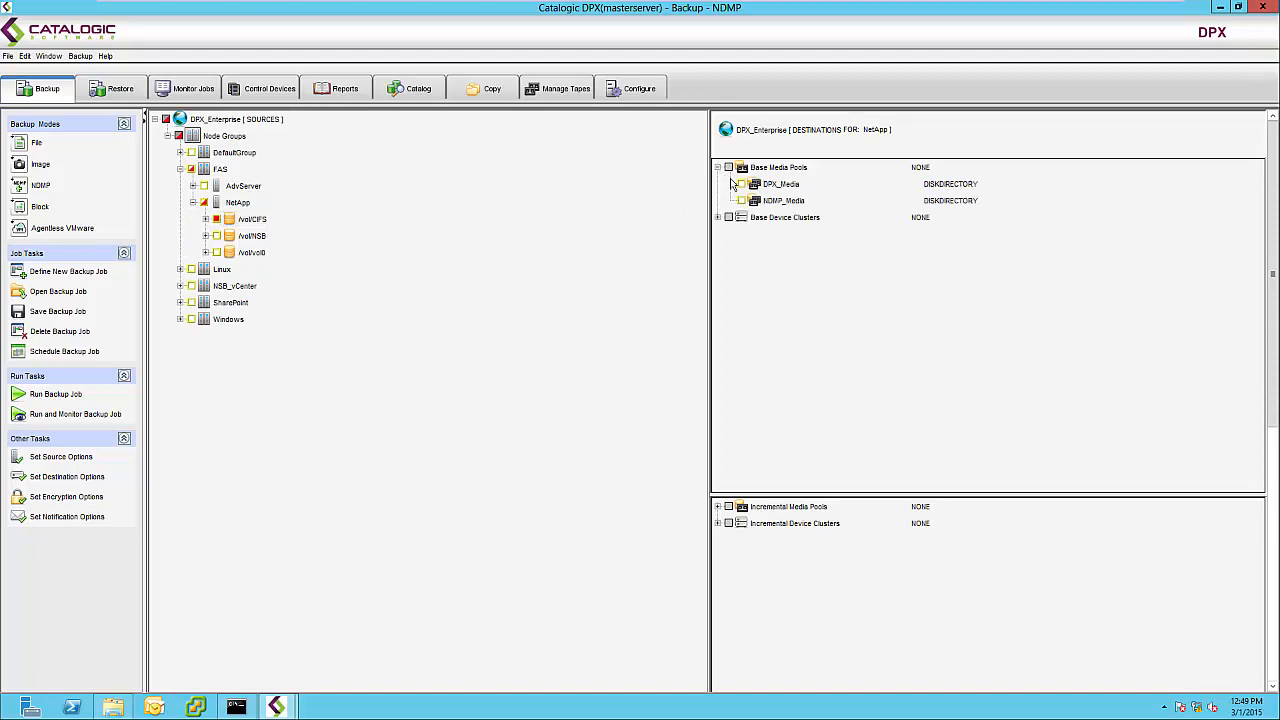
left_click(750, 201)
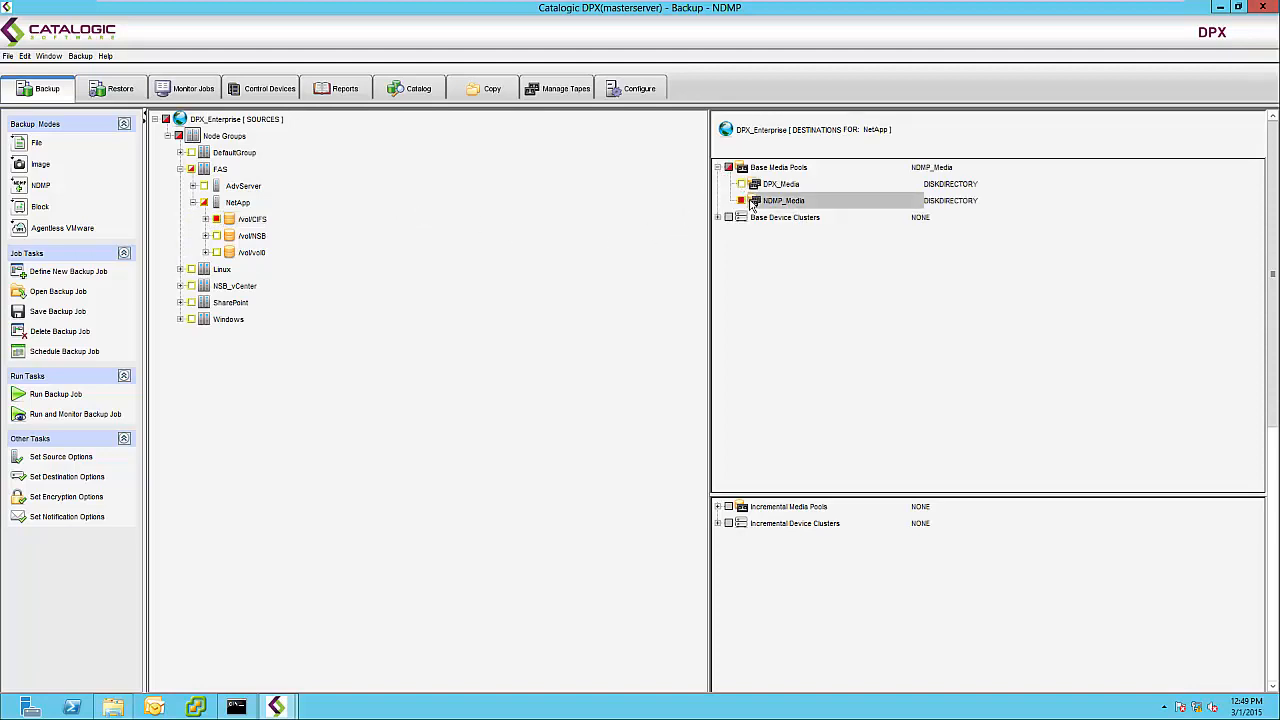
left_click(718, 218)
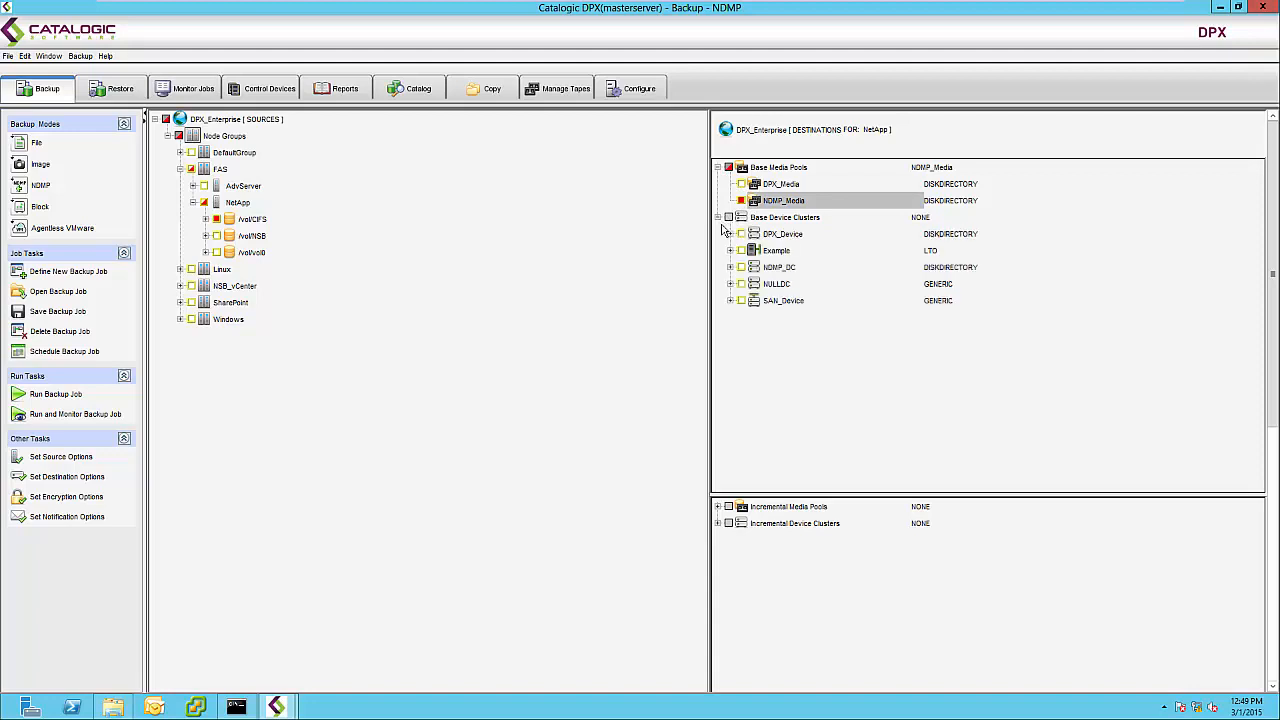
left_click(767, 268)
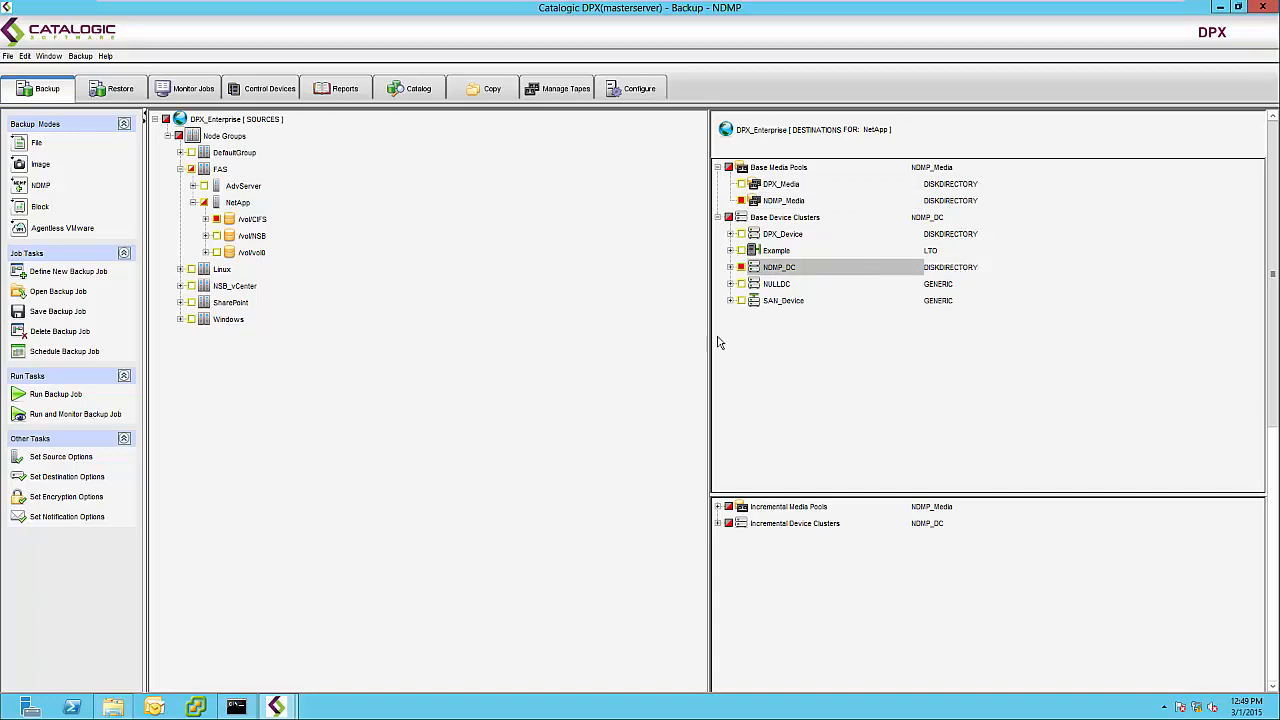
left_click_drag(803, 493, 818, 358)
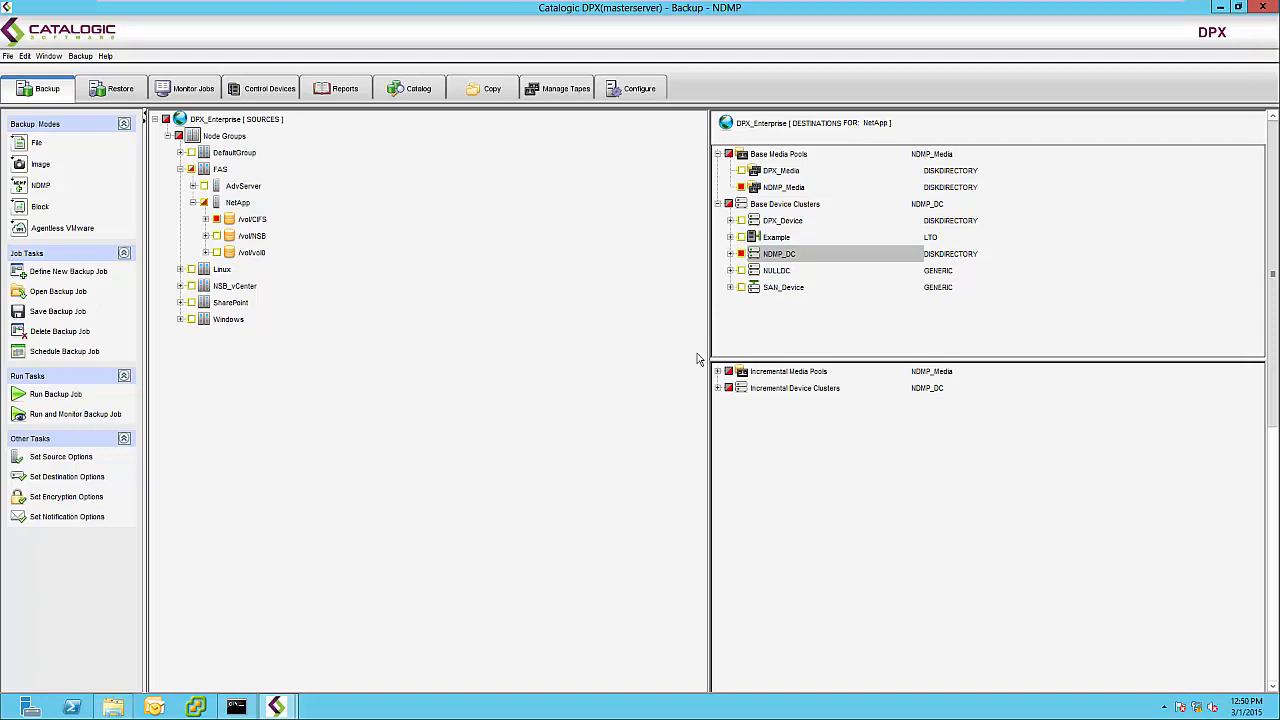
Start running and monitoring the backup job, saving it under the name nNETAPPSIM in the SS_DEFAULT folder.
left_click(40, 414)
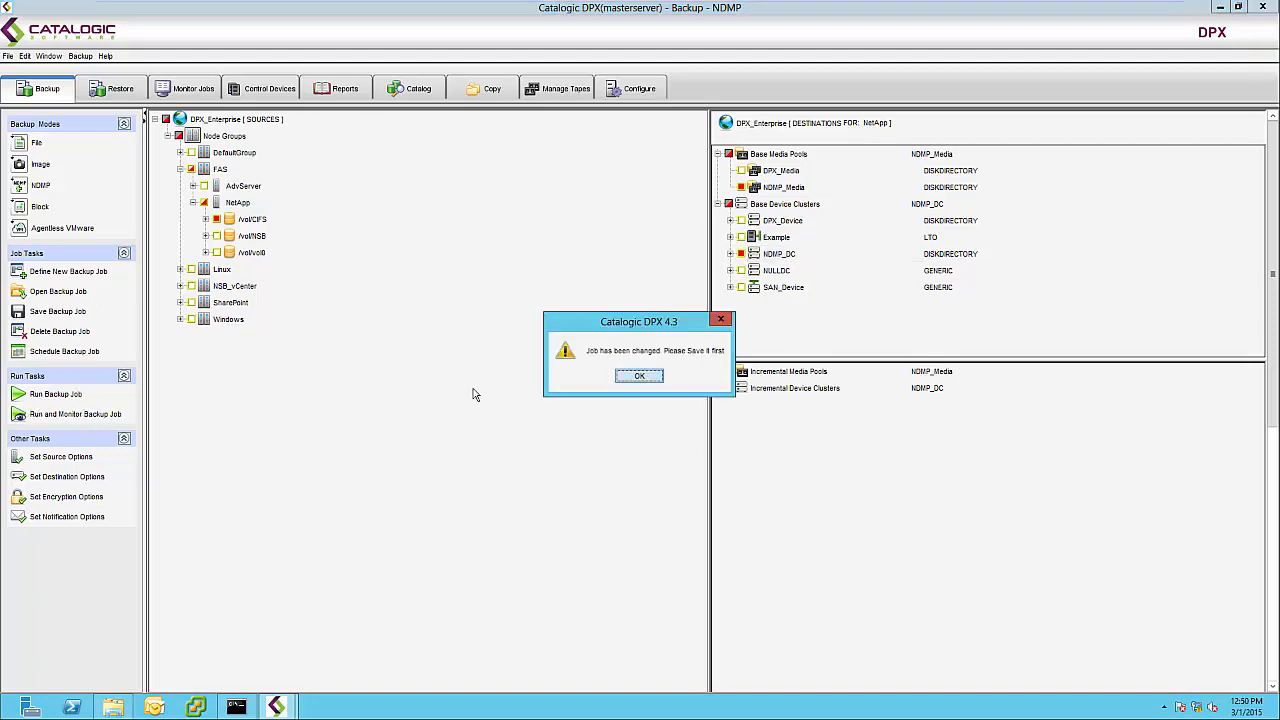
left_click(630, 377)
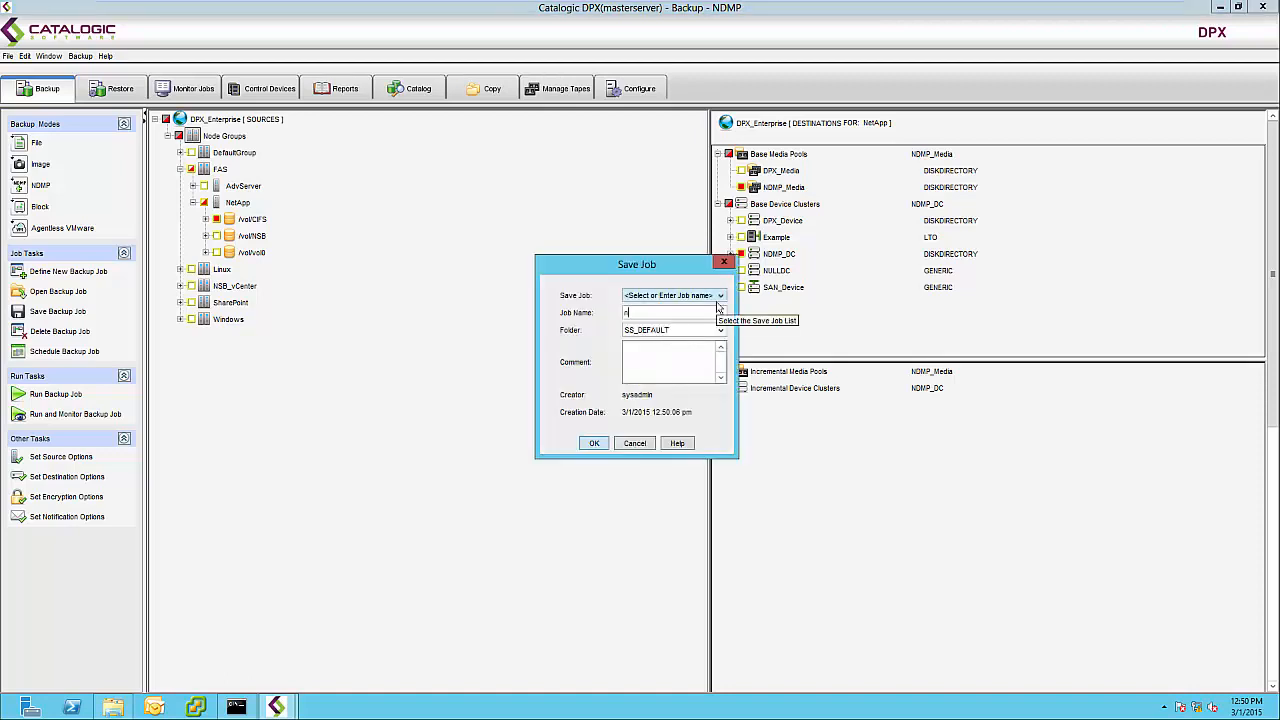
type("nNETA")
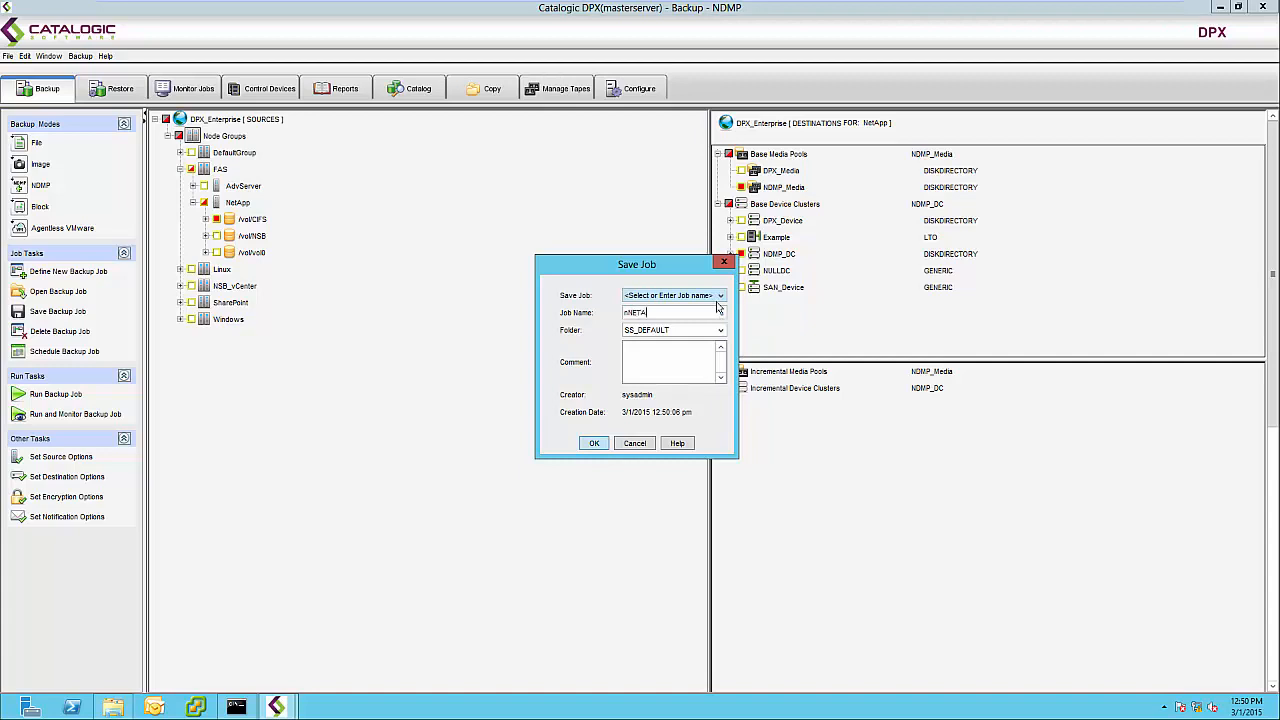
type("PPSIM")
key("Return")
key("Return")
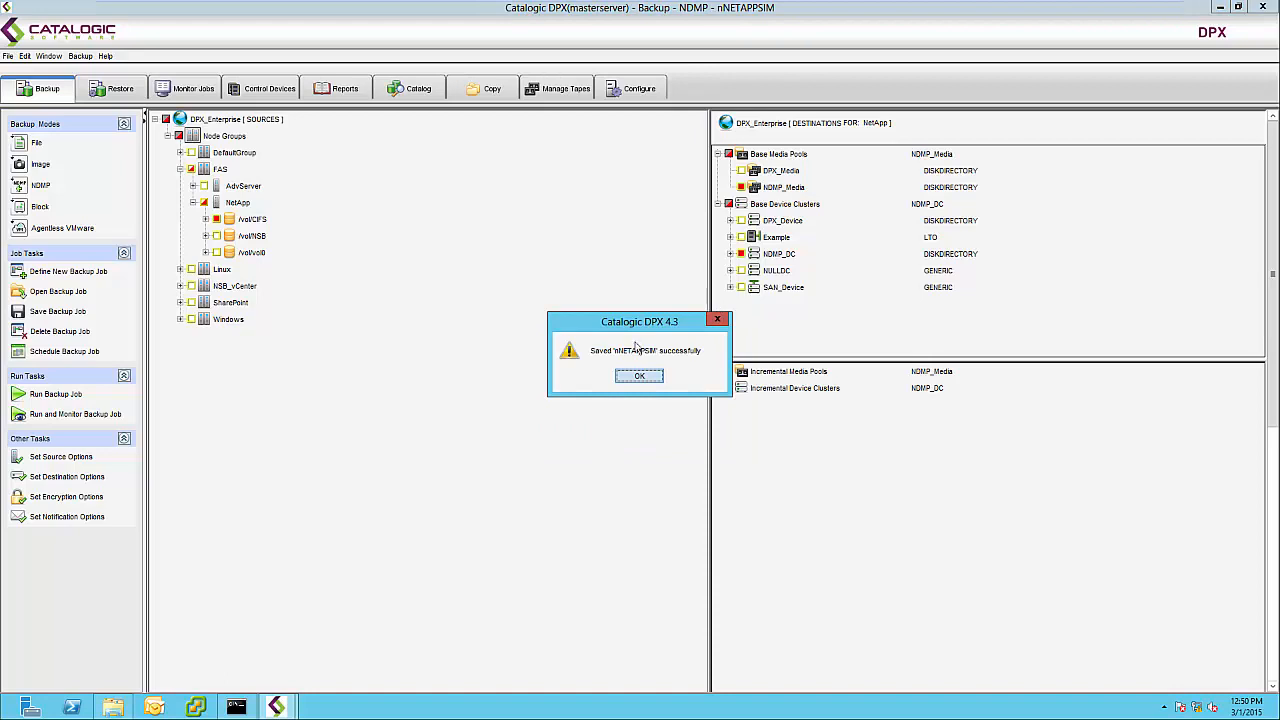
left_click(636, 375)
Start the nNETAPPSIM job as a Base Backup with a retention period of 30 days.
double_click(584, 308)
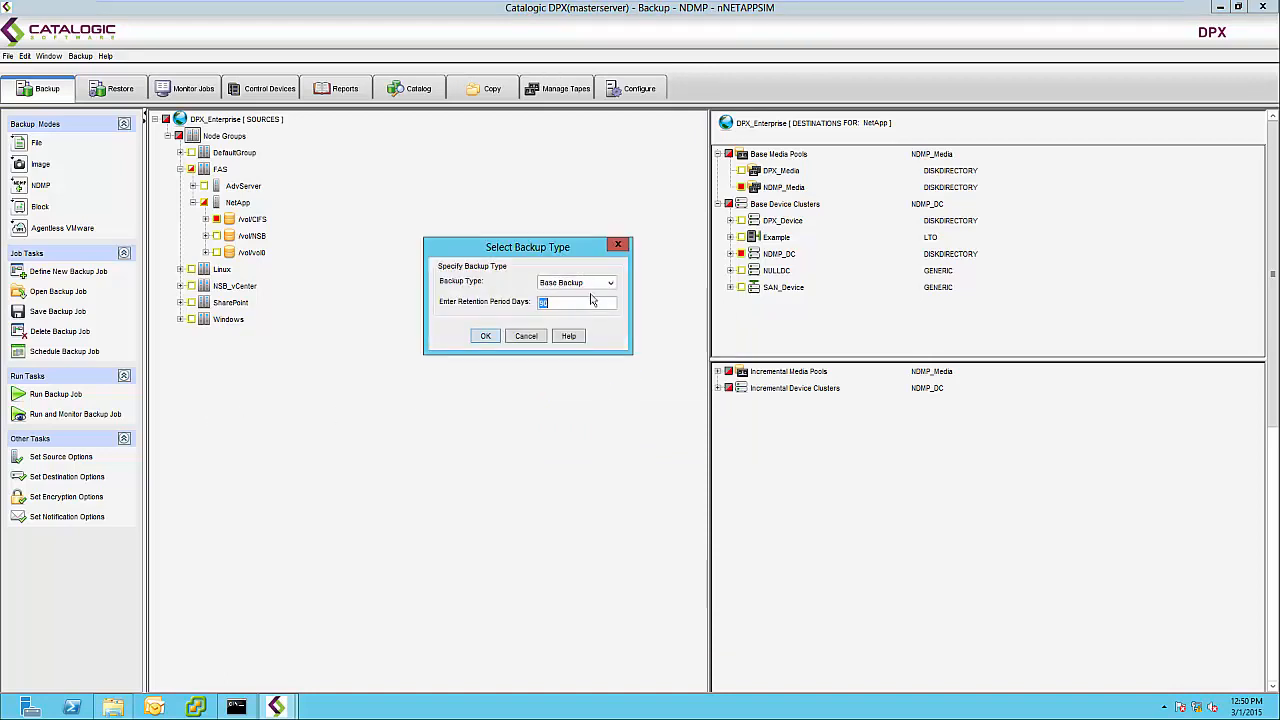
left_click(605, 284)
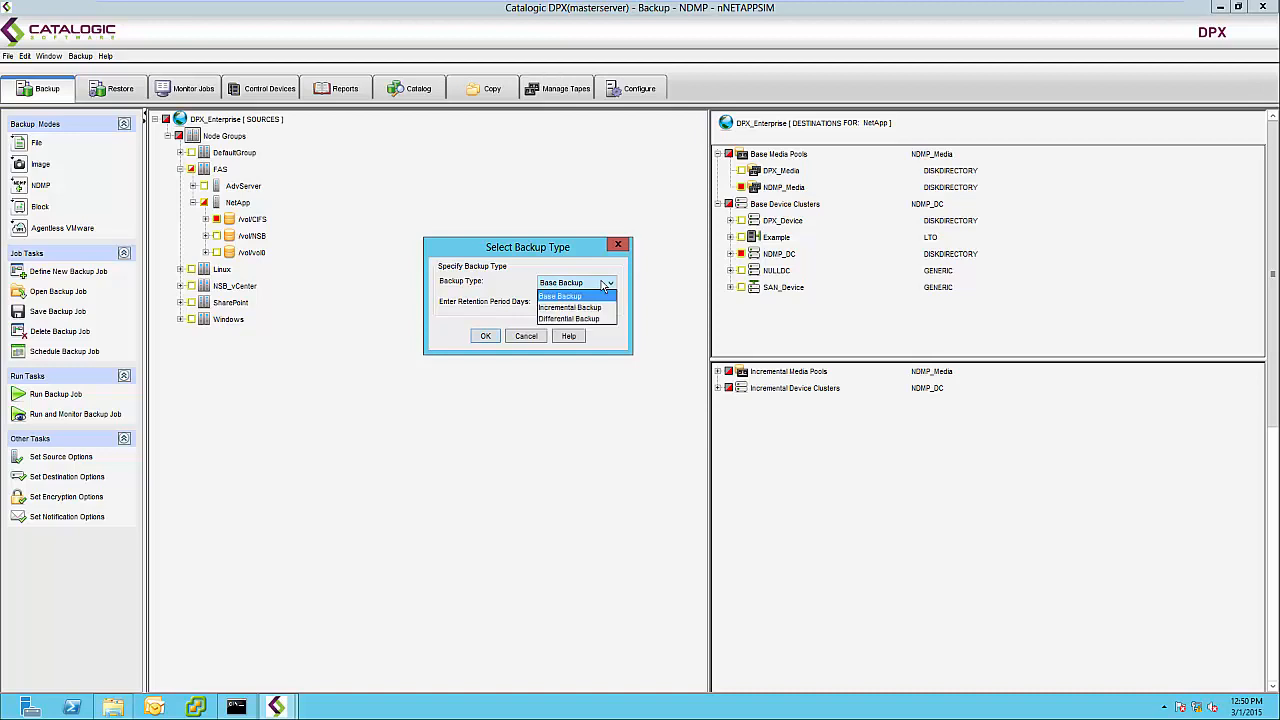
left_click(600, 296)
double_click(590, 304)
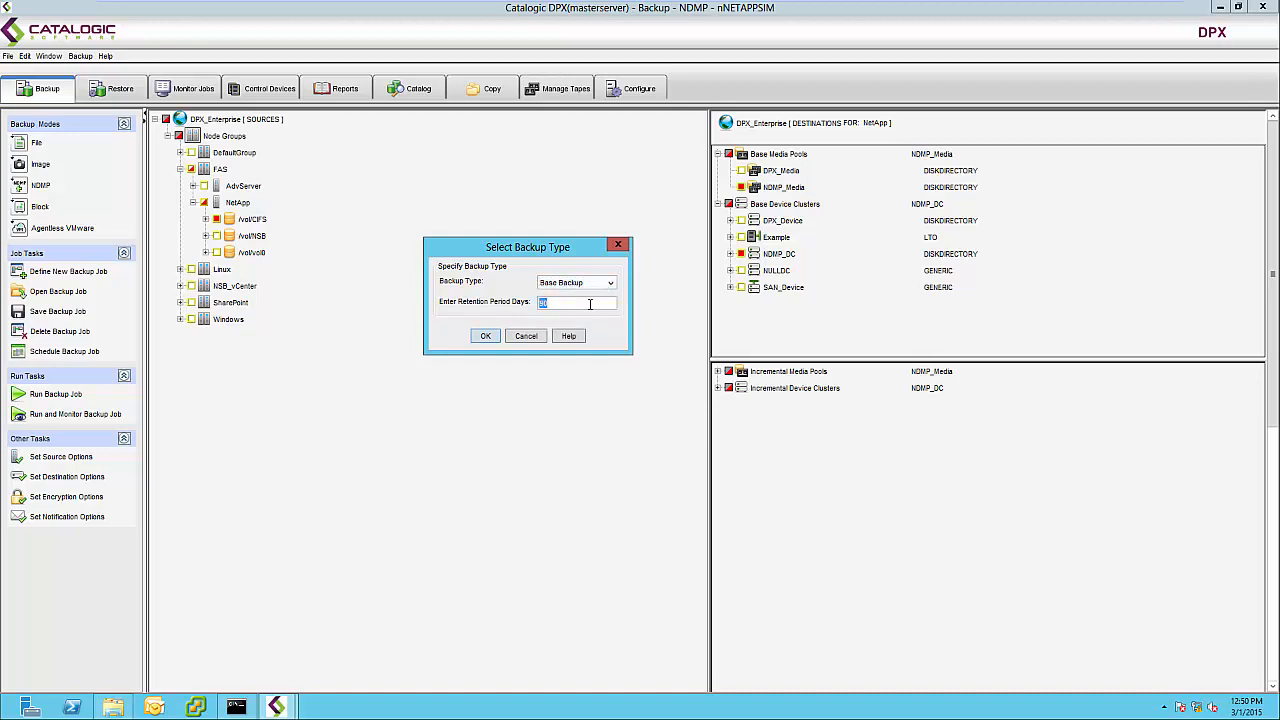
type("30")
left_click(484, 336)
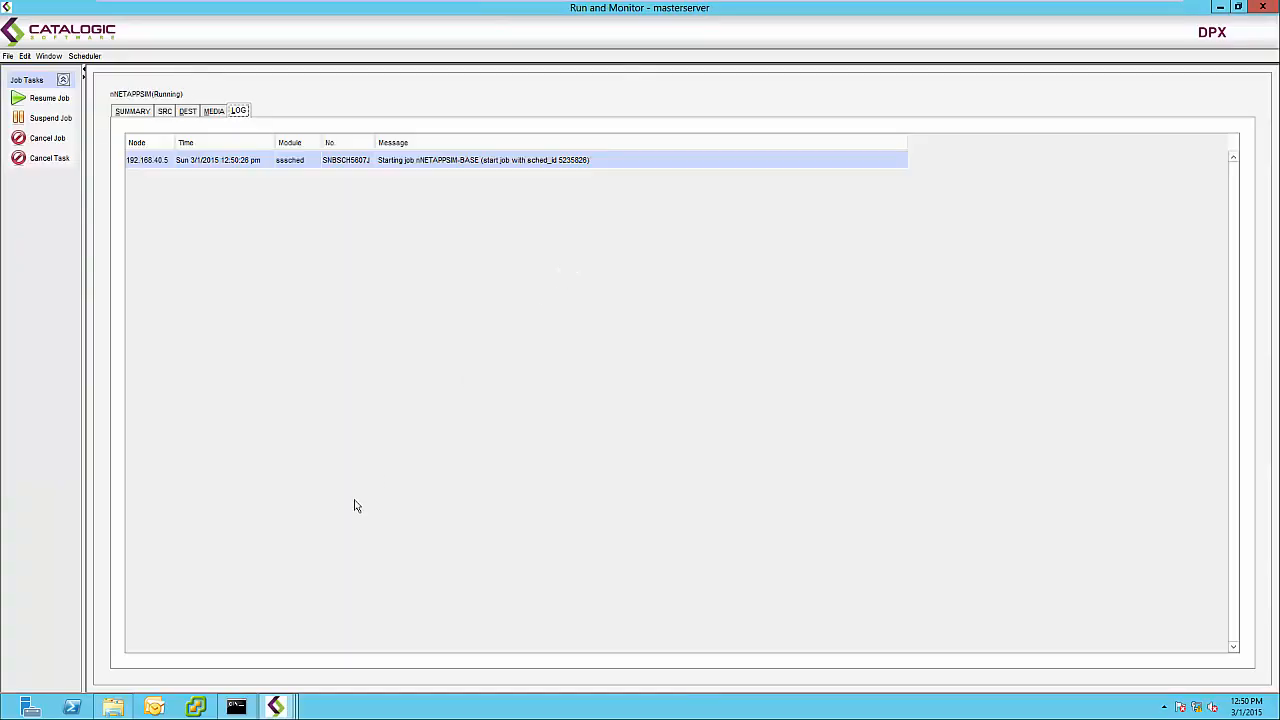
Switch to File Explorer and inspect the media files in C:\DISKDIRECTORY, keeping its window clear of the job log.
left_click(118, 708)
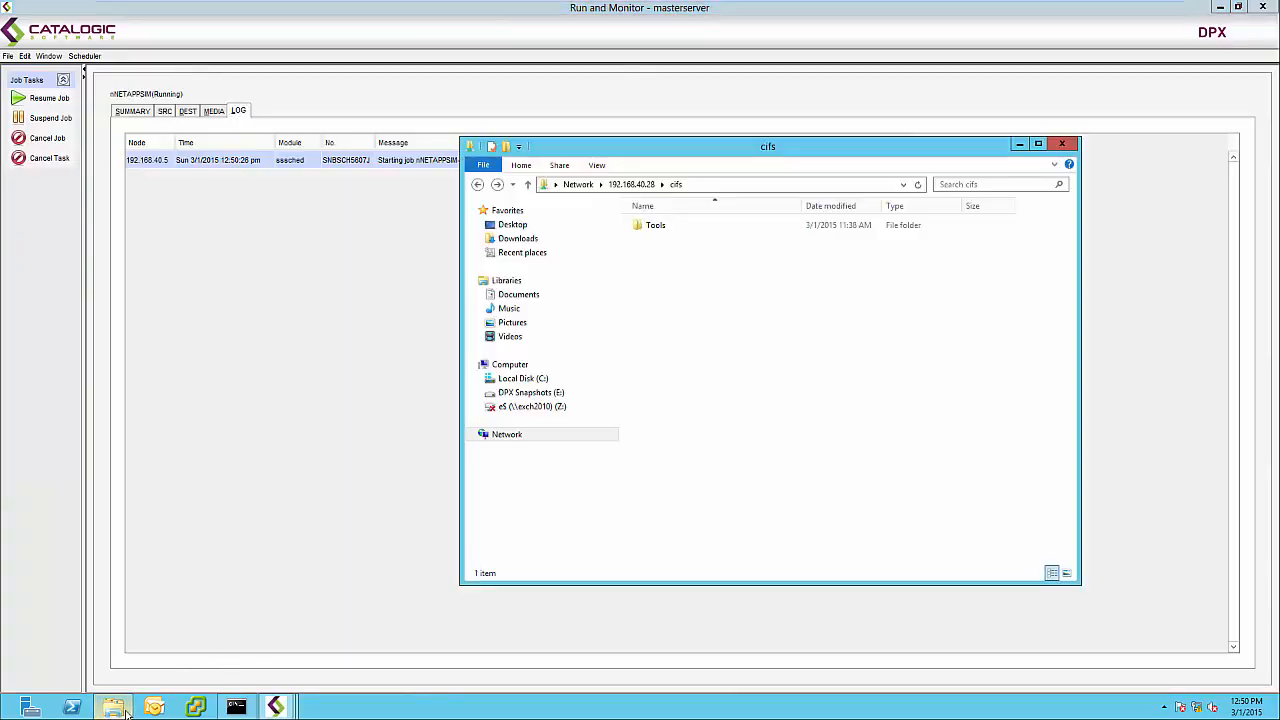
left_click(518, 380)
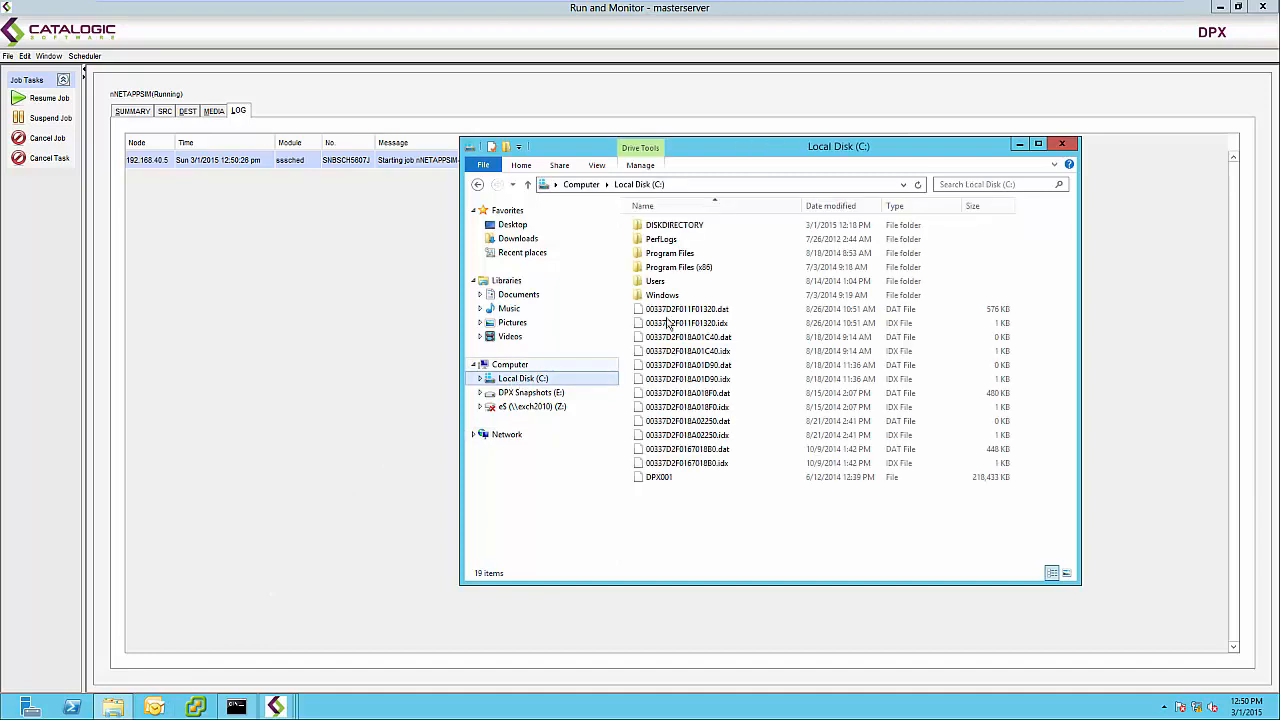
left_click_drag(731, 157, 1031, 268)
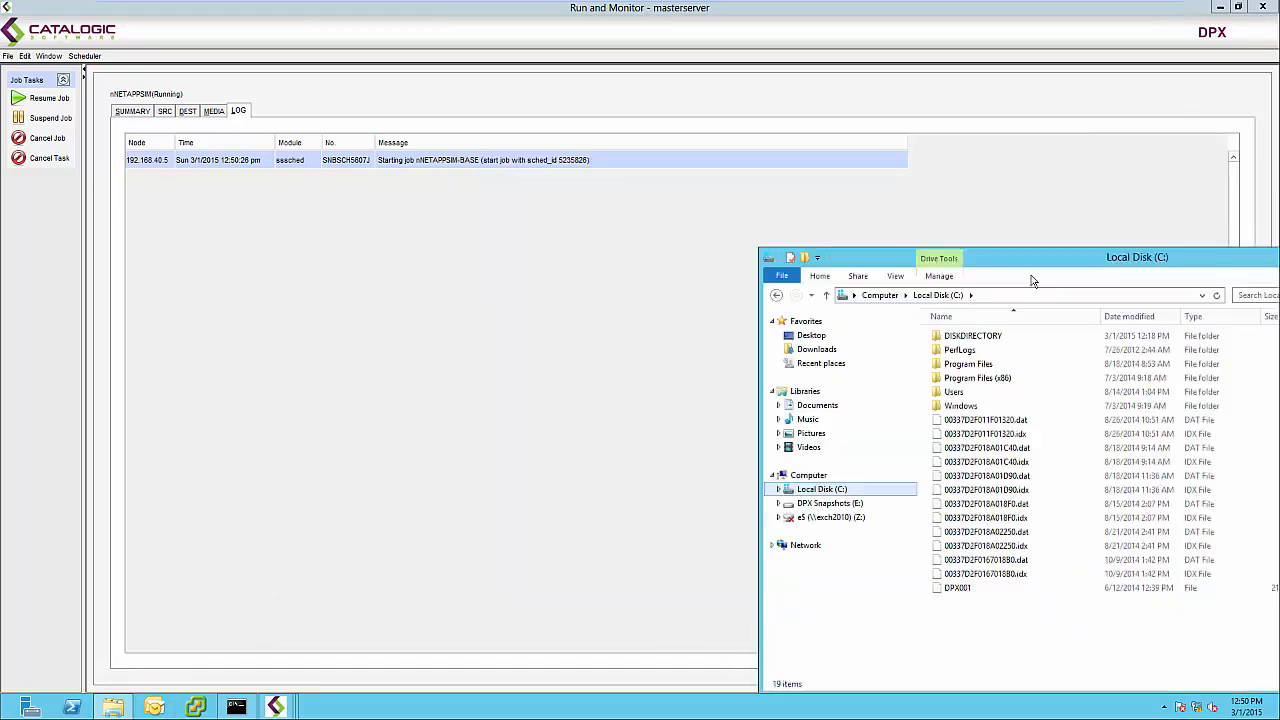
left_click(983, 339)
double_click(983, 339)
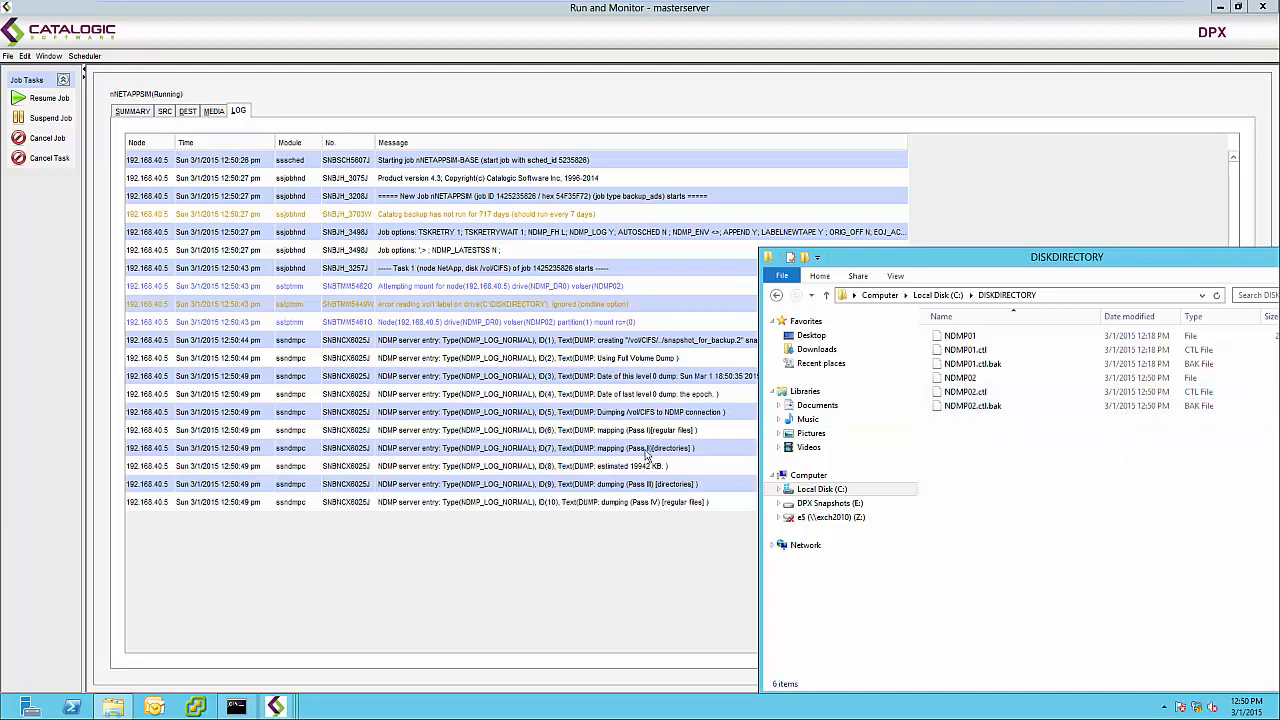
left_click_drag(921, 255, 1121, 260)
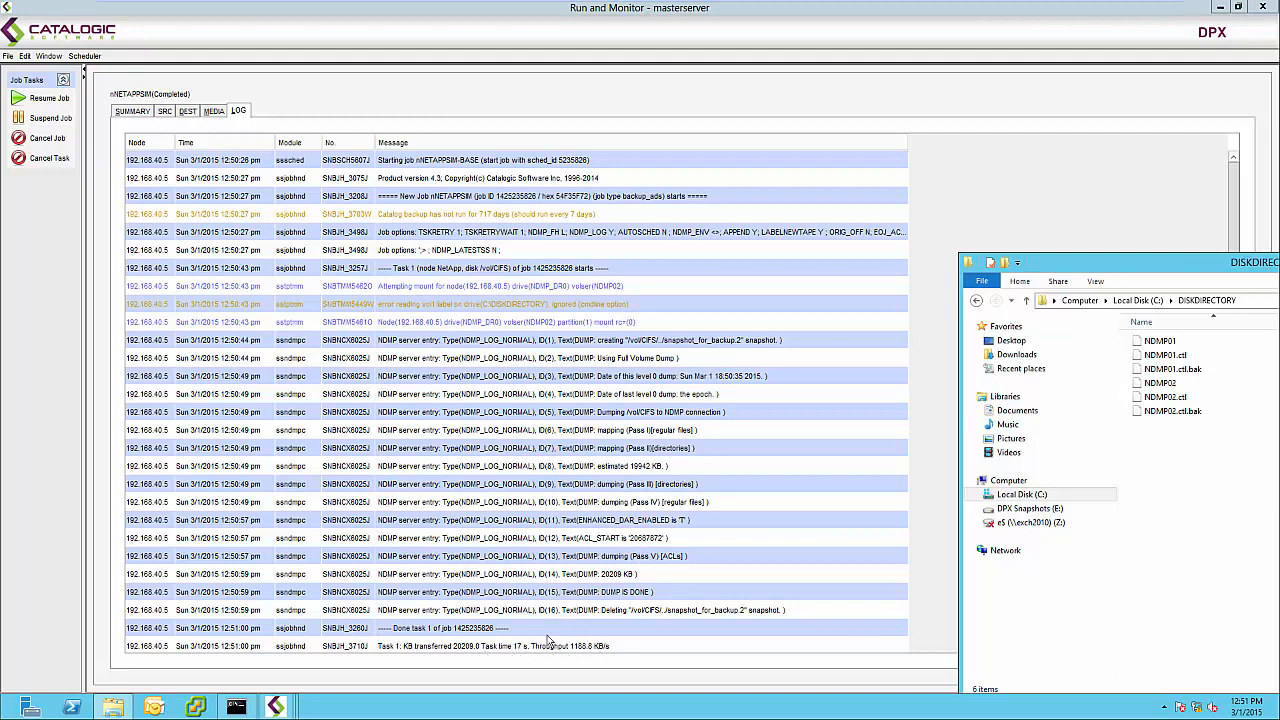
Close the backup job monitor and start an NDMP restore definition.
left_click(1268, 6)
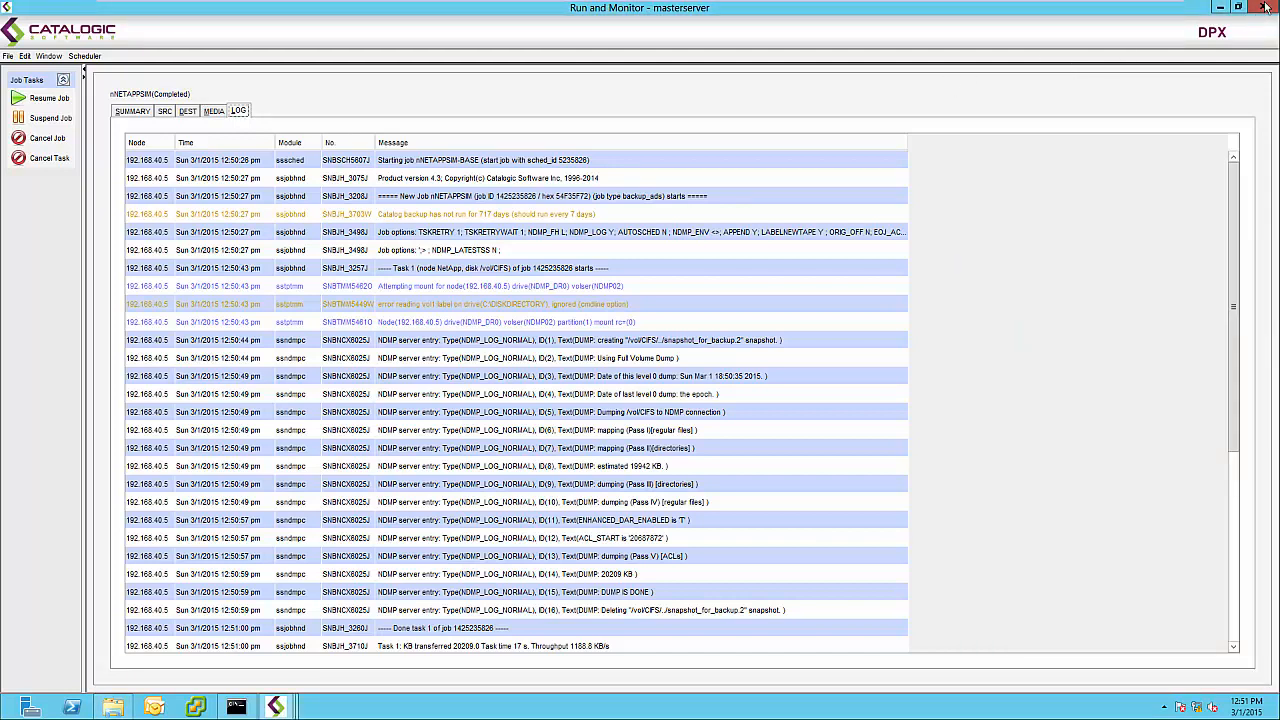
left_click(1265, 7)
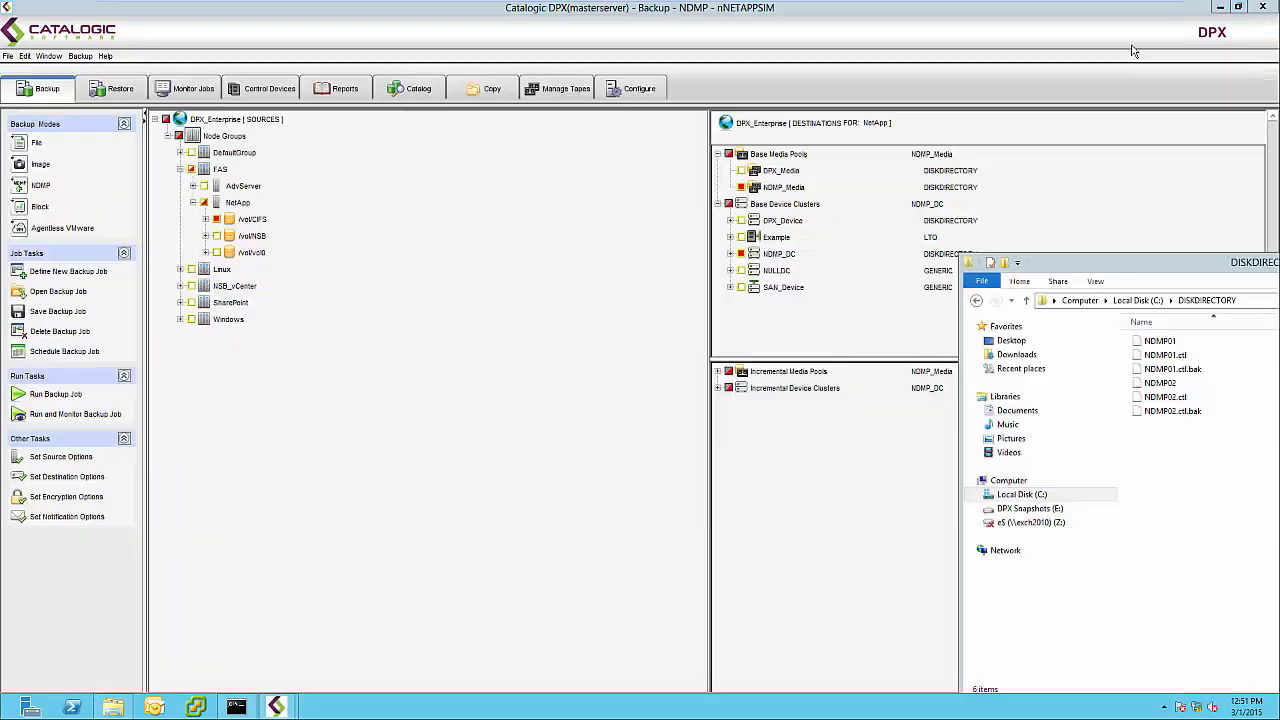
left_click(130, 90)
left_click(36, 189)
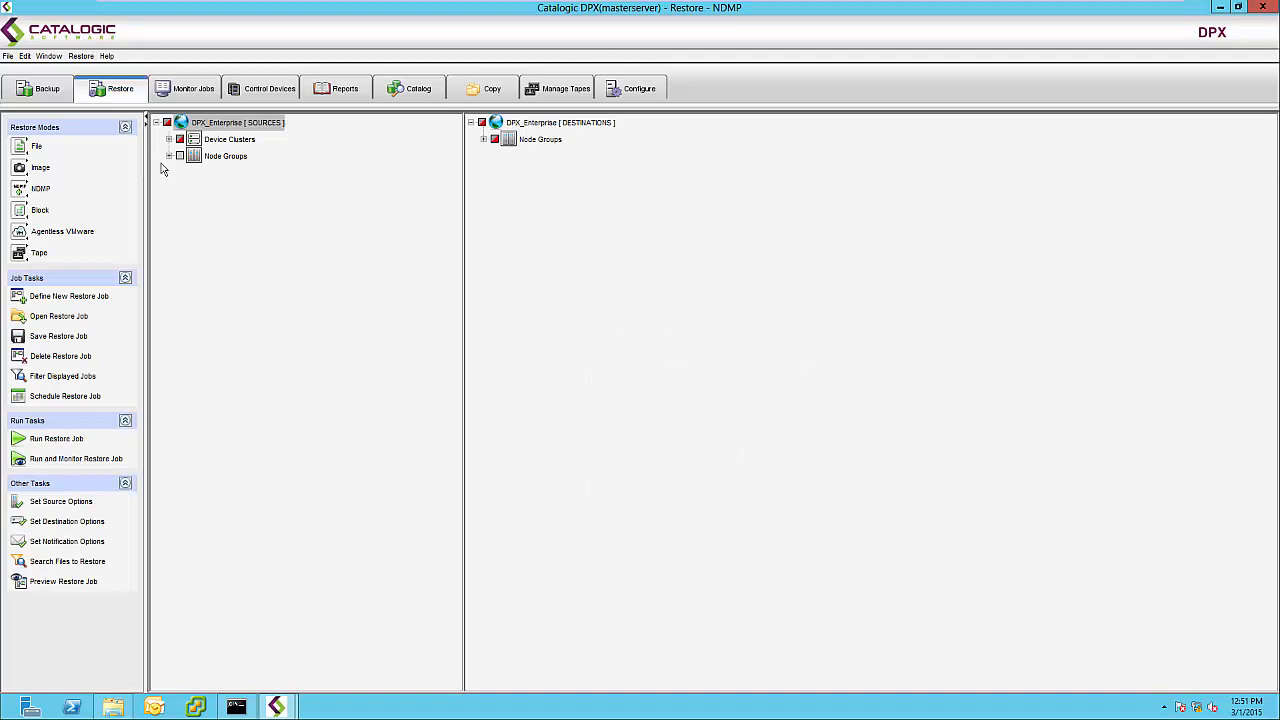
Select diskinfo.zip and licenseutility.zip in the Tools folder of NetApp's /vol/CIFS backup from job nNETAPPSIM as restore sources.
left_click(168, 157)
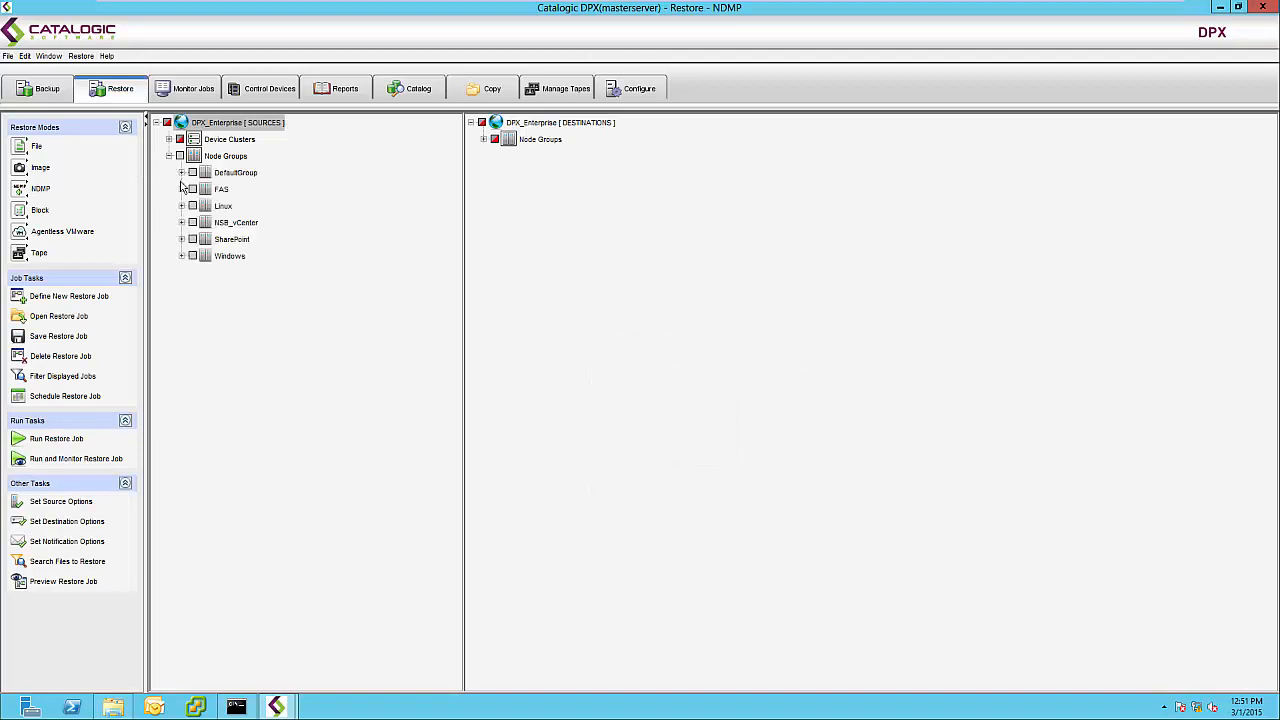
left_click(181, 189)
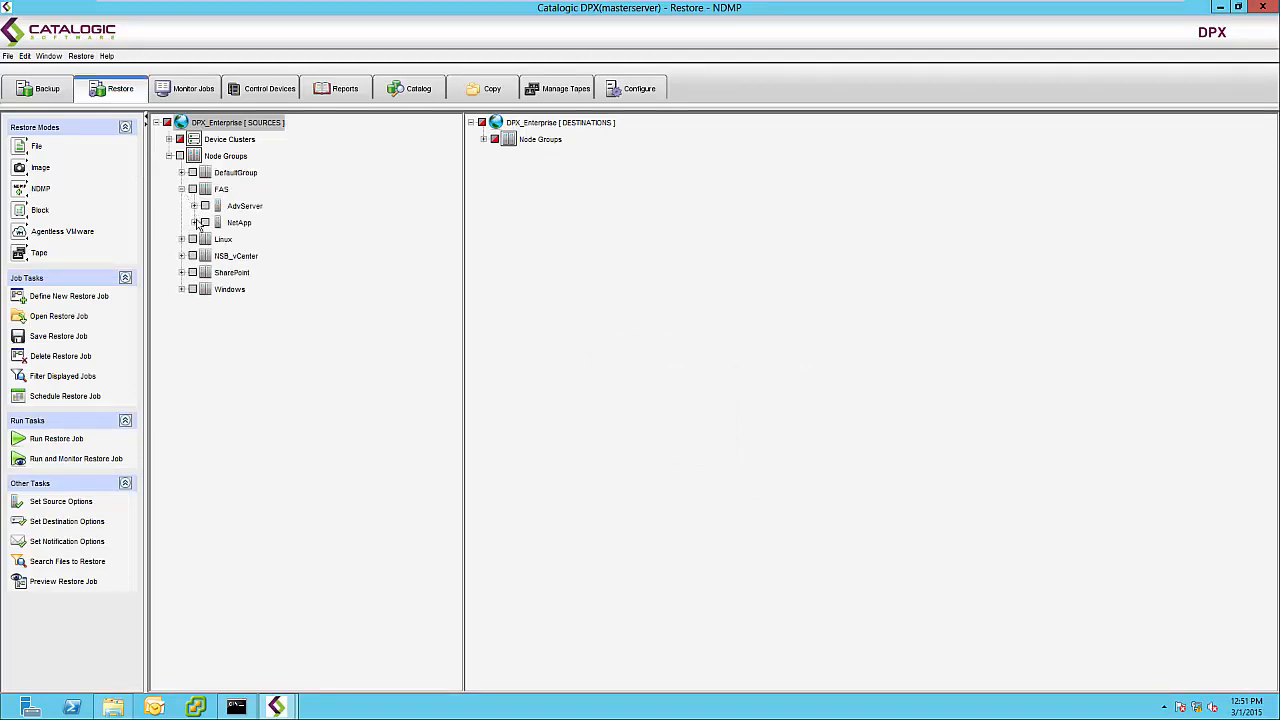
left_click(194, 222)
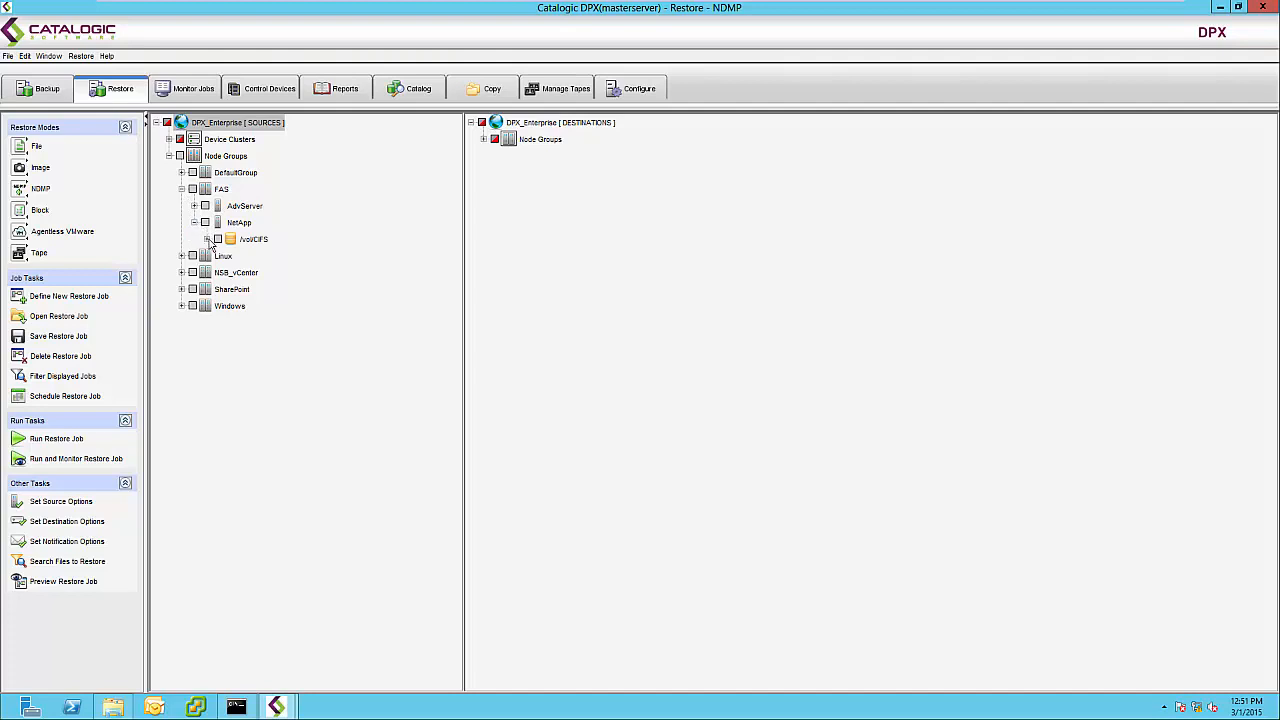
left_click(206, 240)
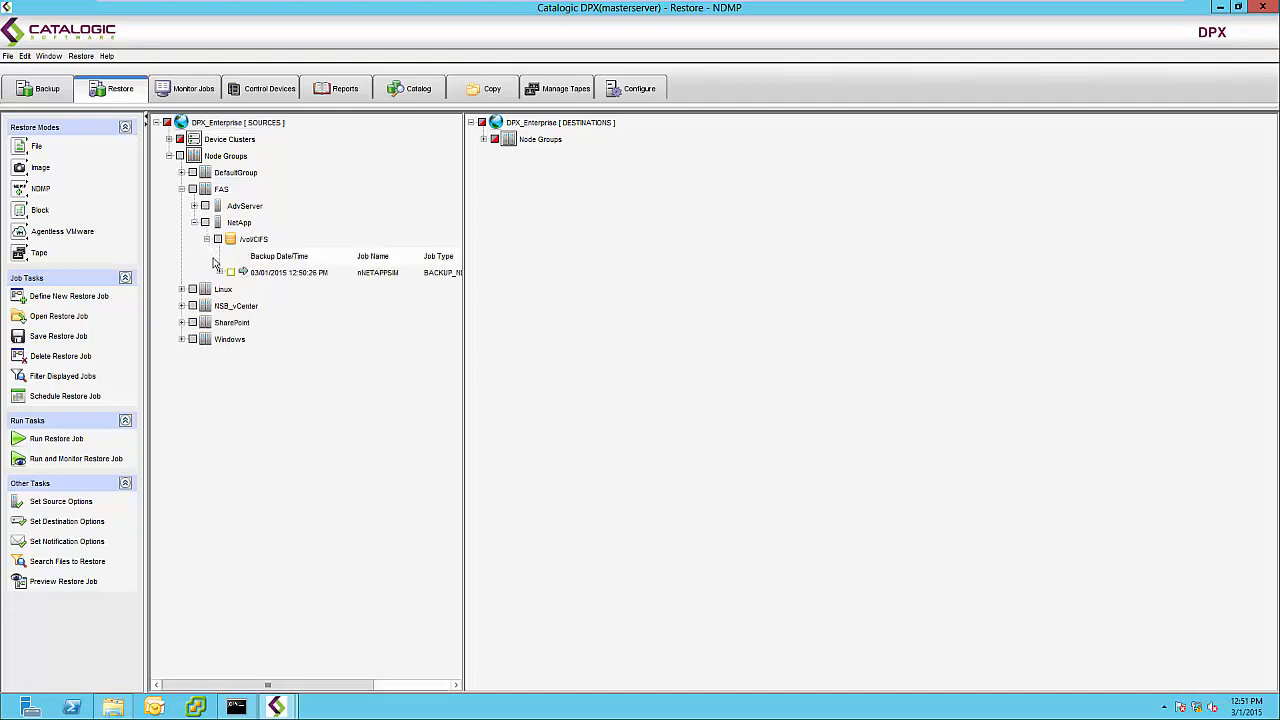
left_click_drag(464, 362, 591, 360)
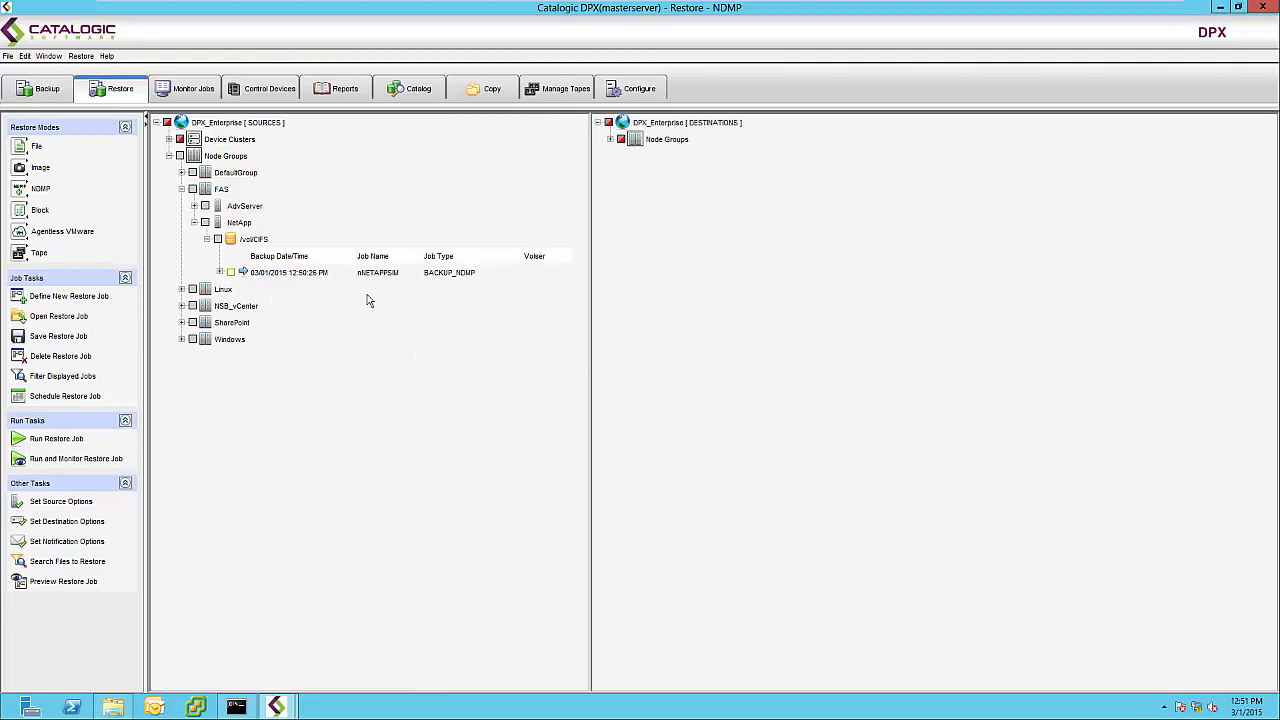
left_click(220, 272)
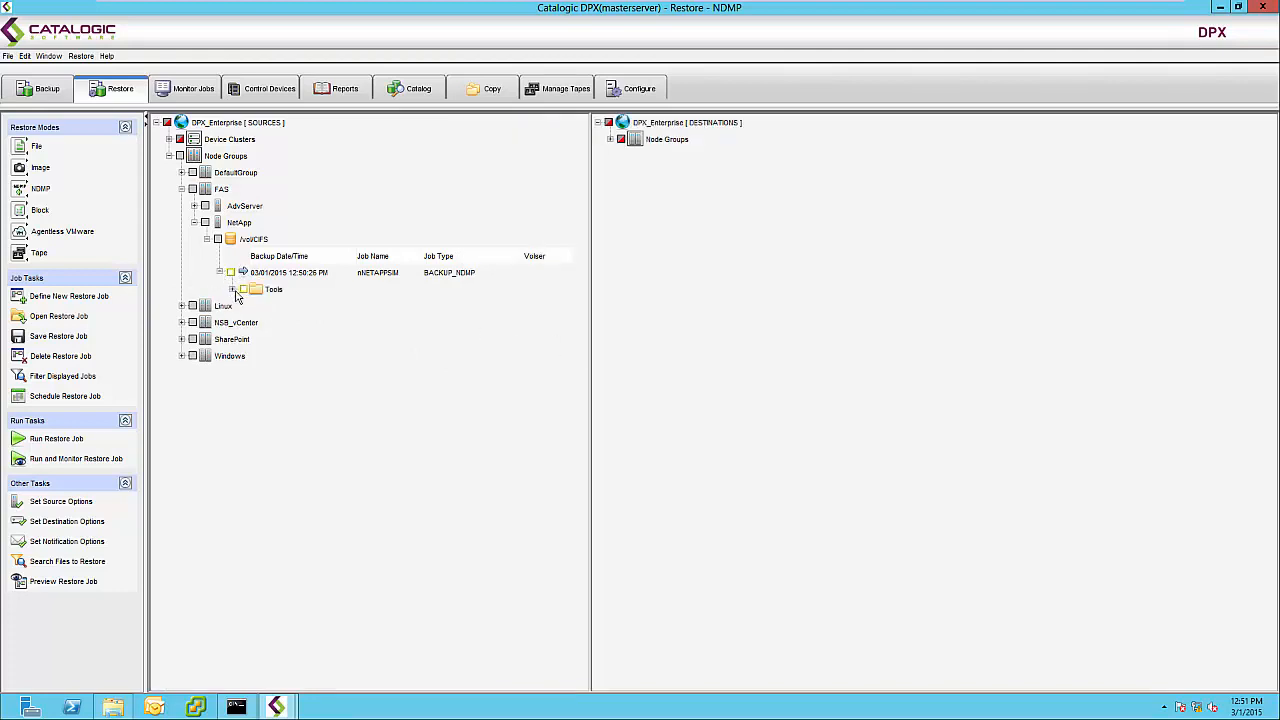
left_click(232, 289)
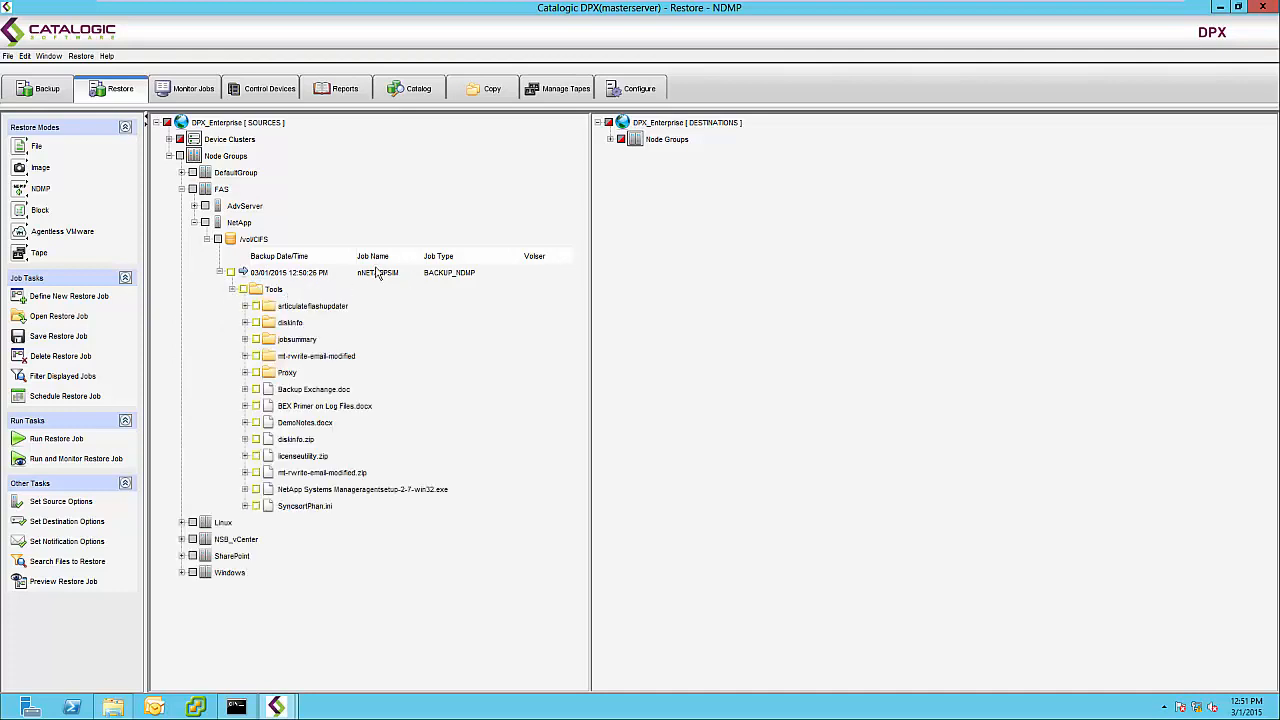
left_click(287, 442)
left_click(291, 457)
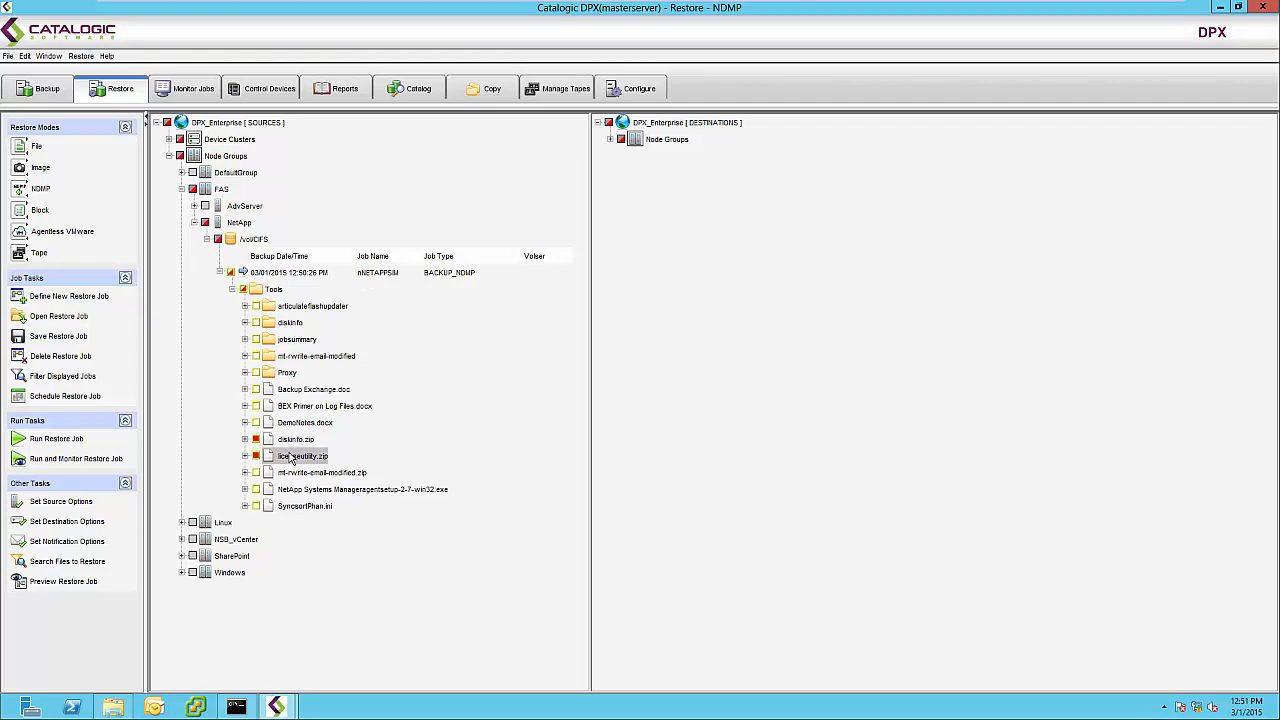
Create a TestRestore0301 directory under NetApp's /vol/CIFS volume in the FAS group as the restore destination.
left_click(610, 140)
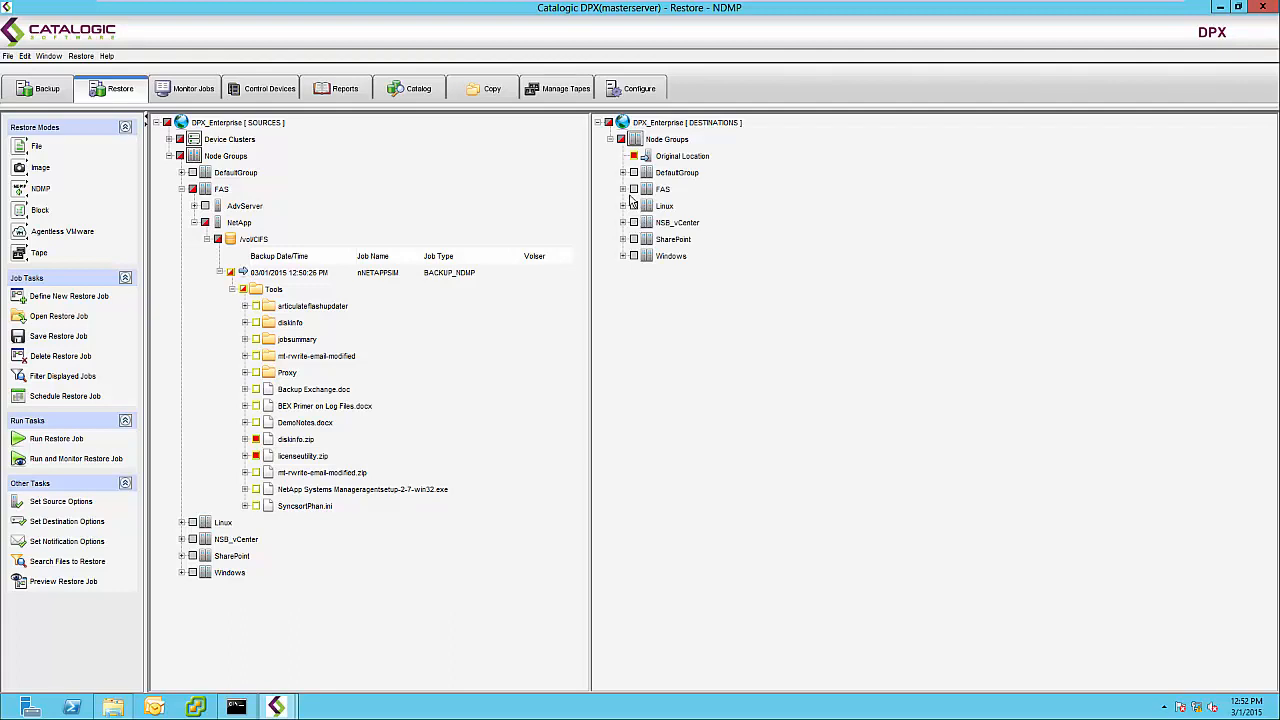
left_click(623, 189)
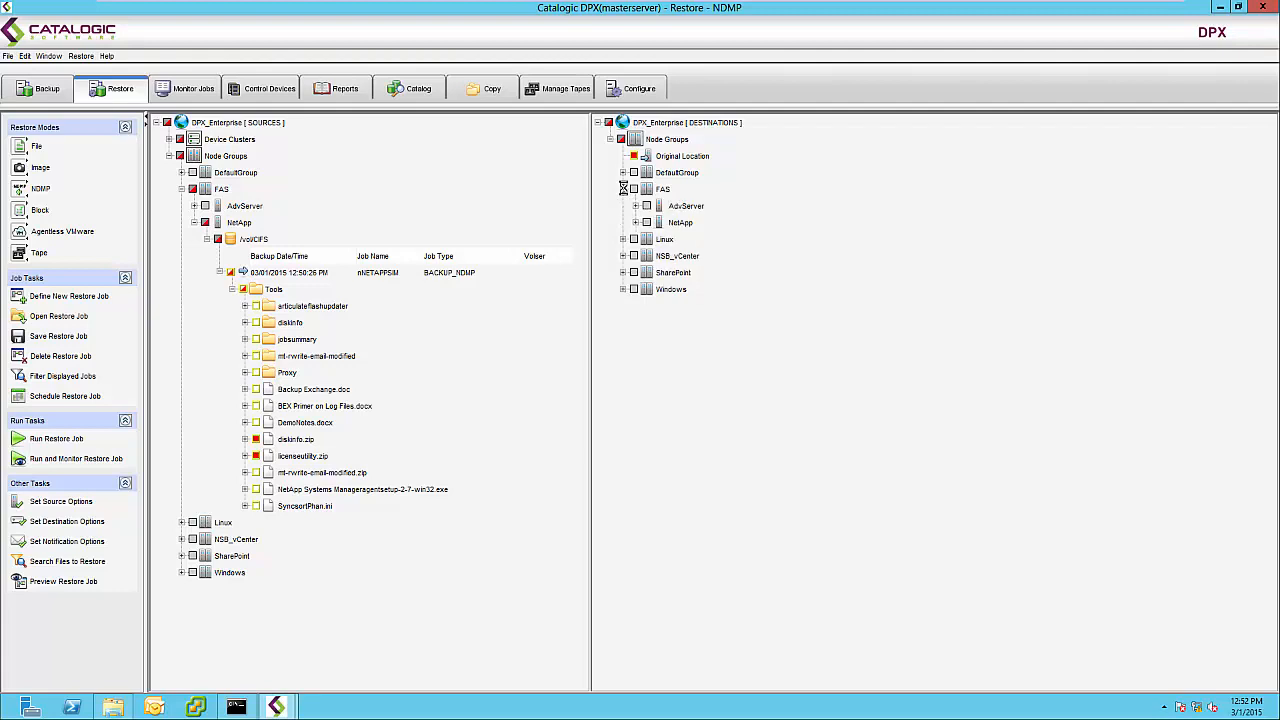
left_click(635, 222)
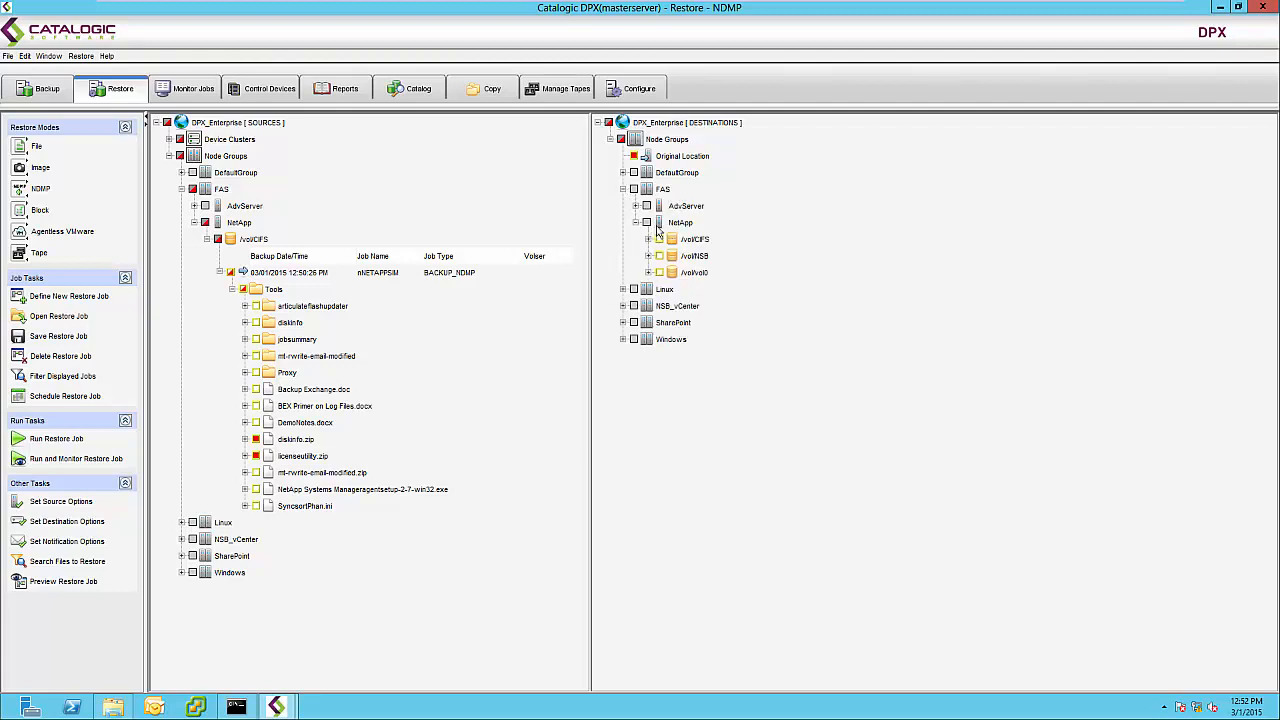
right_click(681, 243)
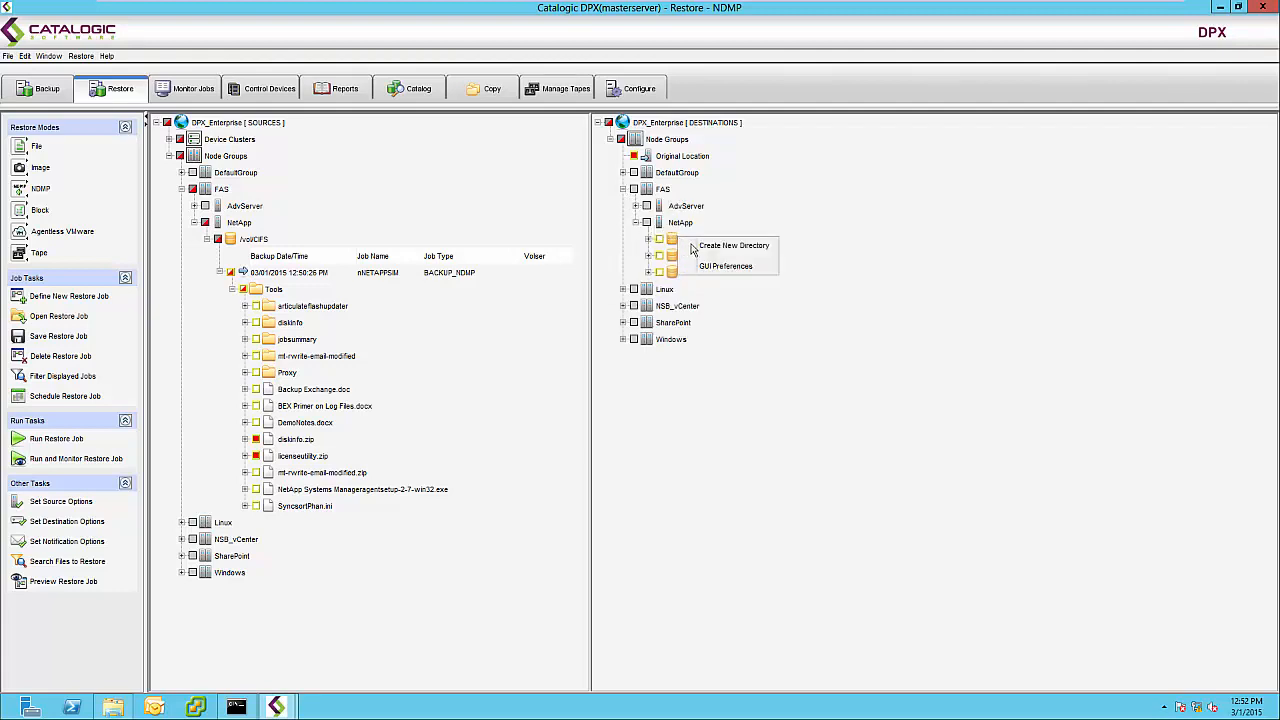
left_click(697, 246)
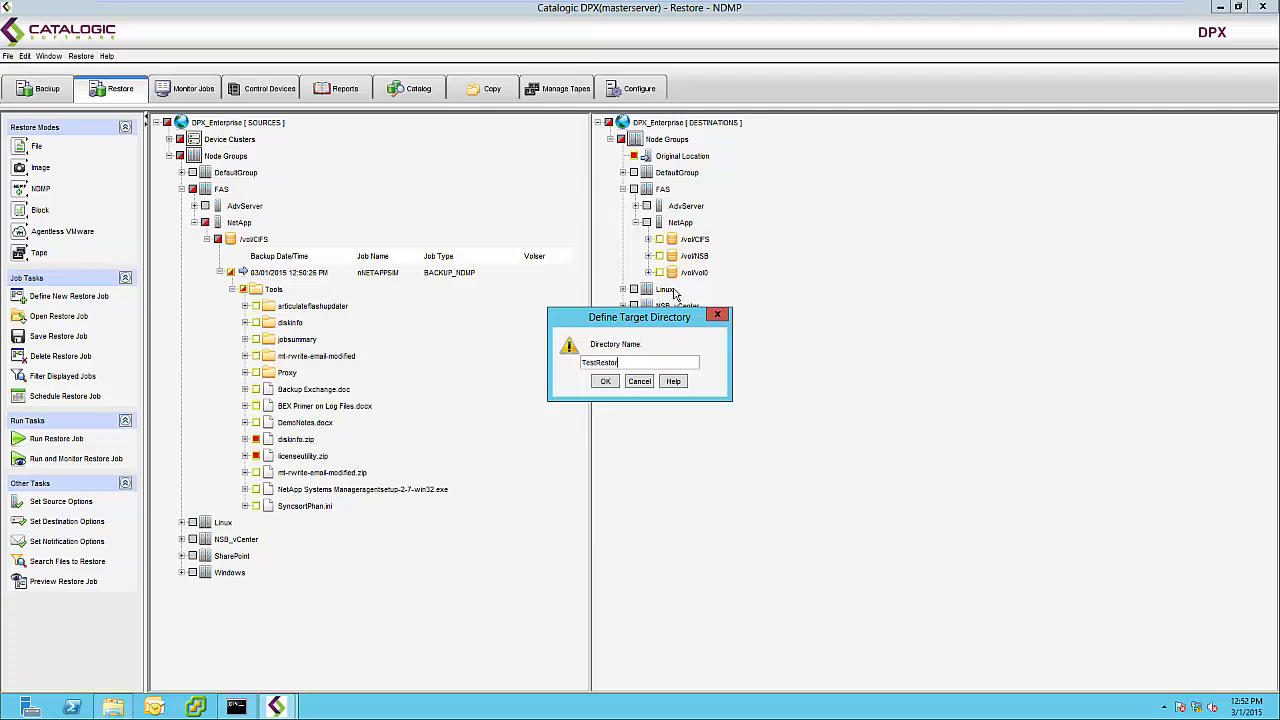
key("Return")
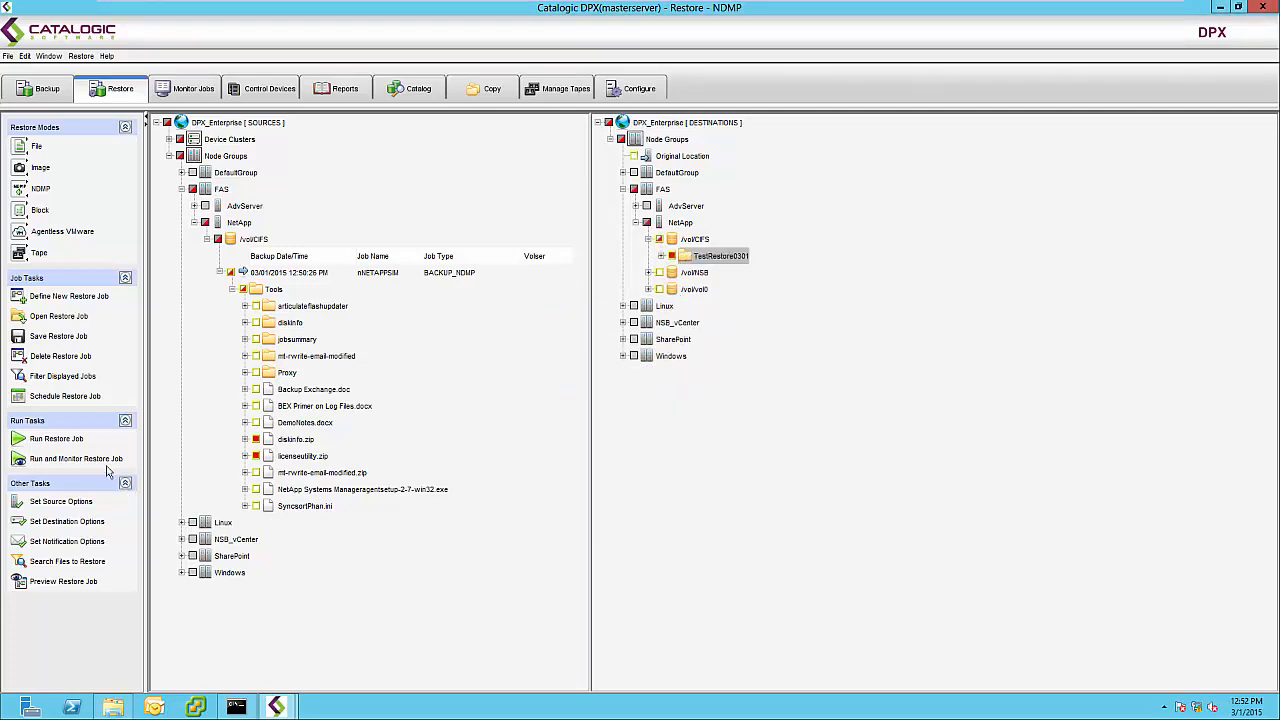
Run and monitor the restore job, saving it as rTESTRESTORE in the SS_DEFAULT folder.
left_click(98, 464)
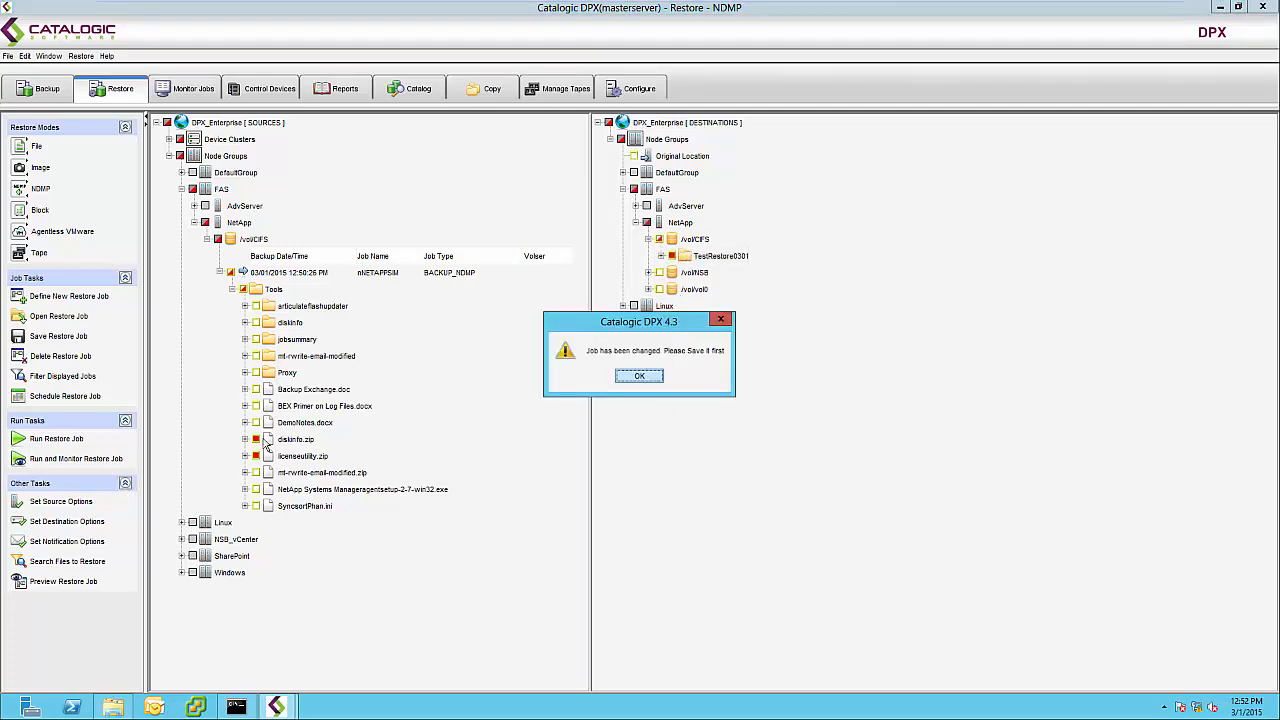
left_click(655, 381)
left_click(661, 318)
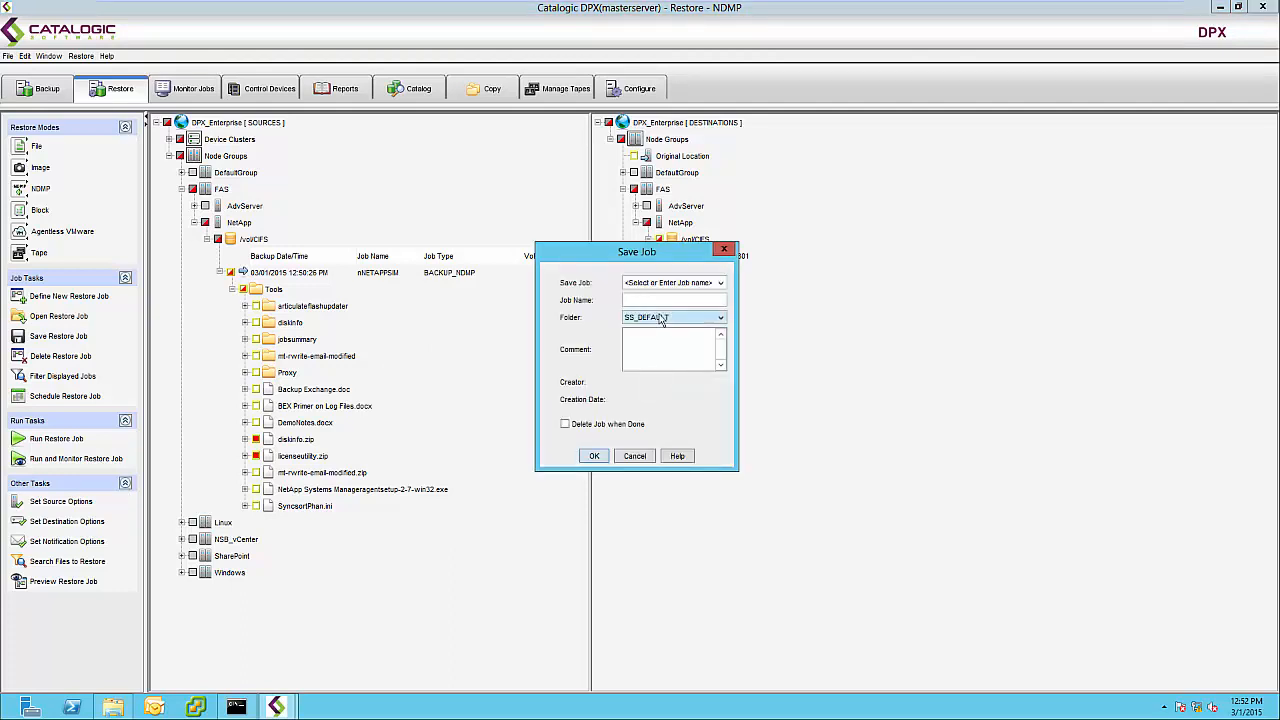
type("rTESTRESTORE")
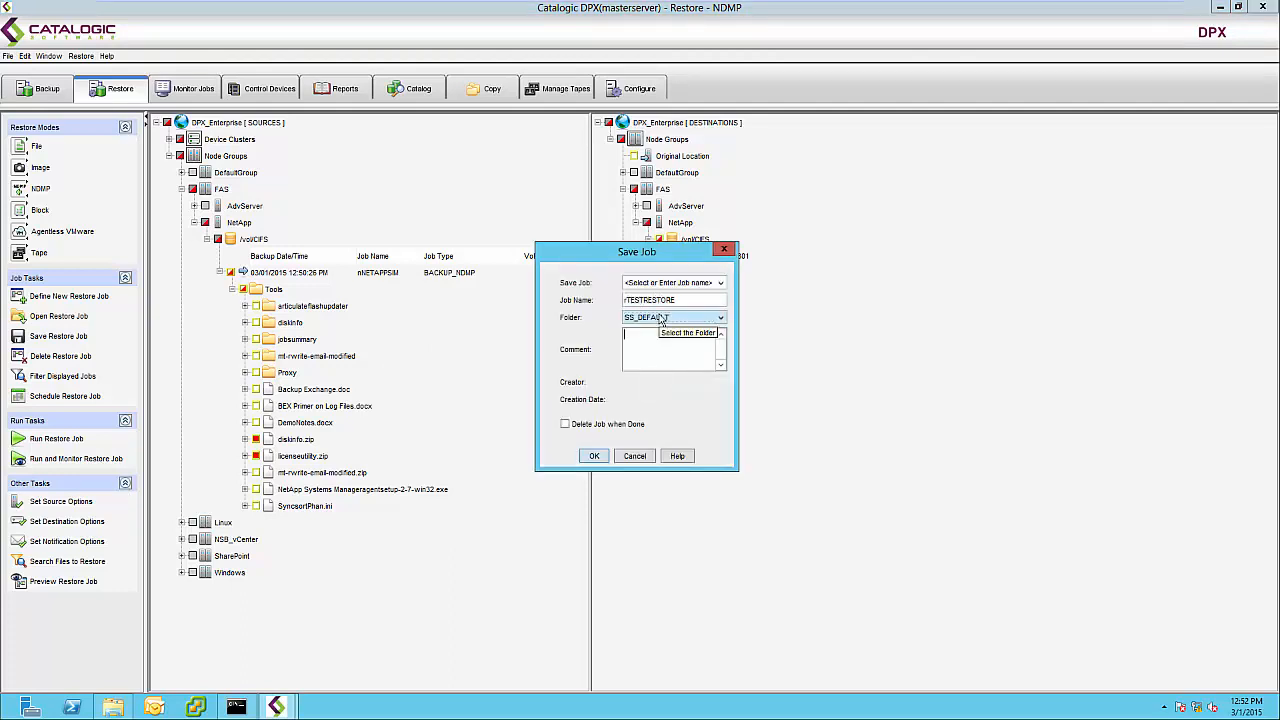
key("Return")
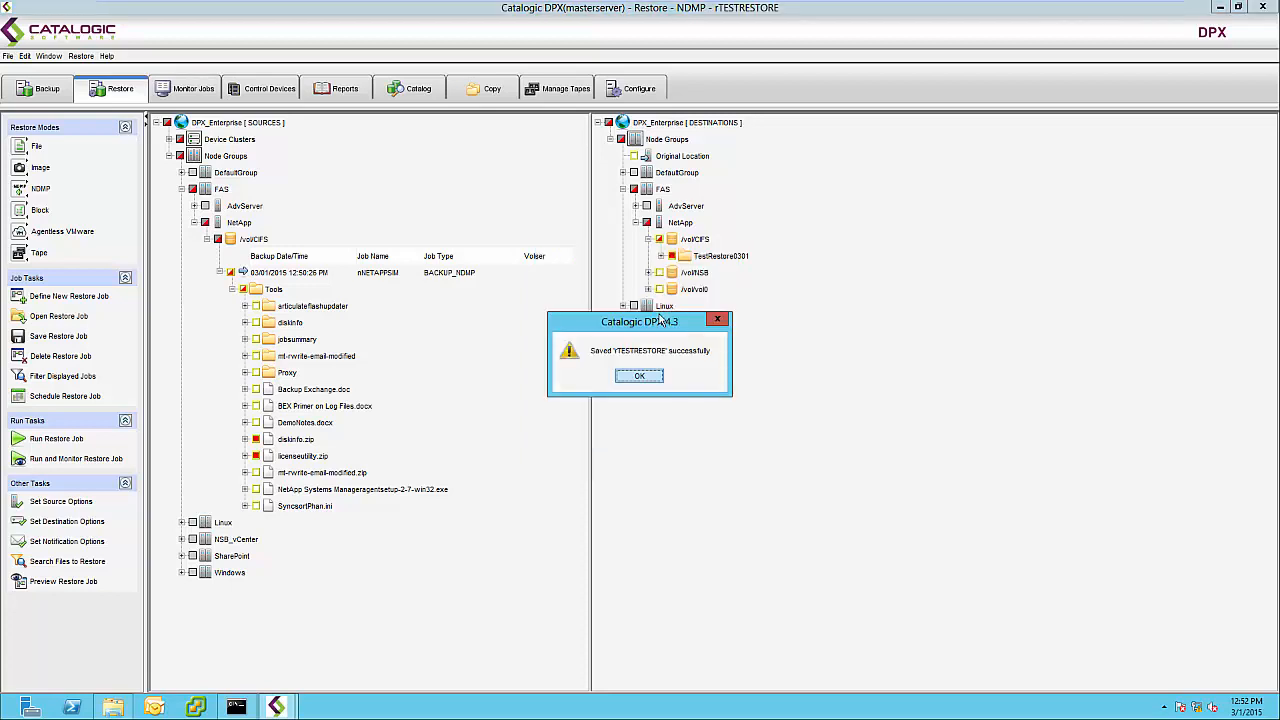
left_click(639, 376)
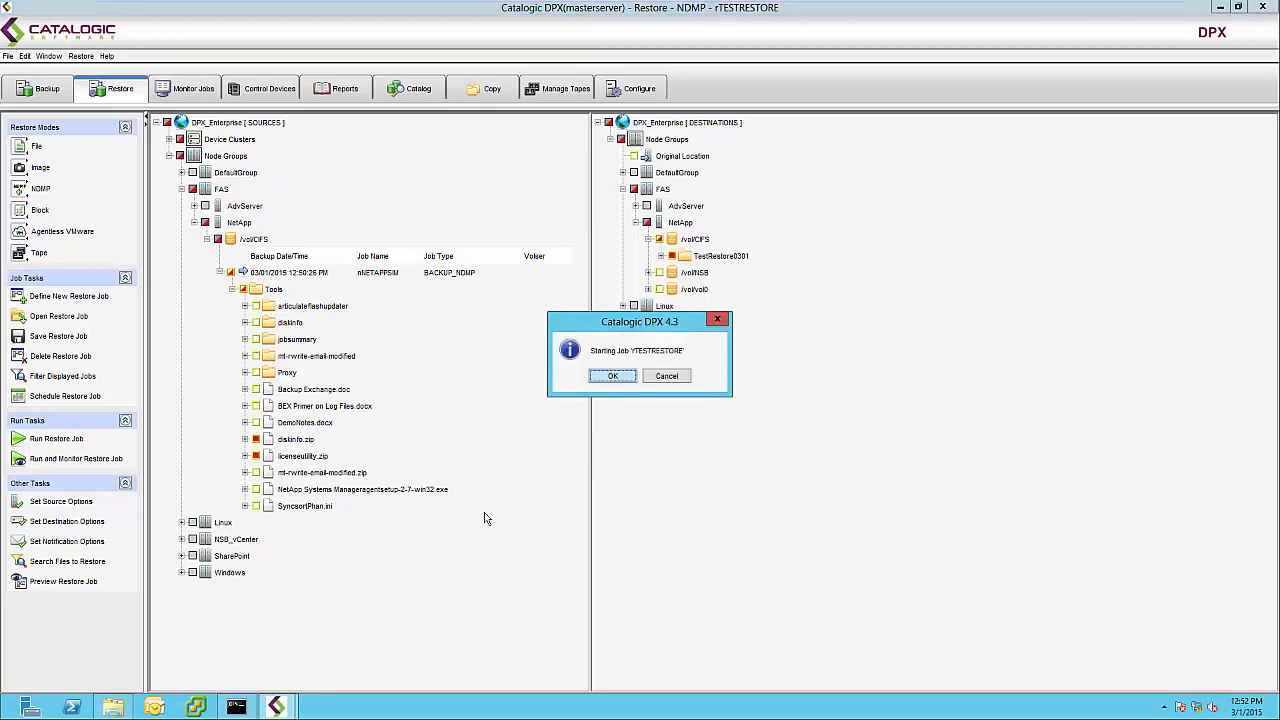
left_click(616, 376)
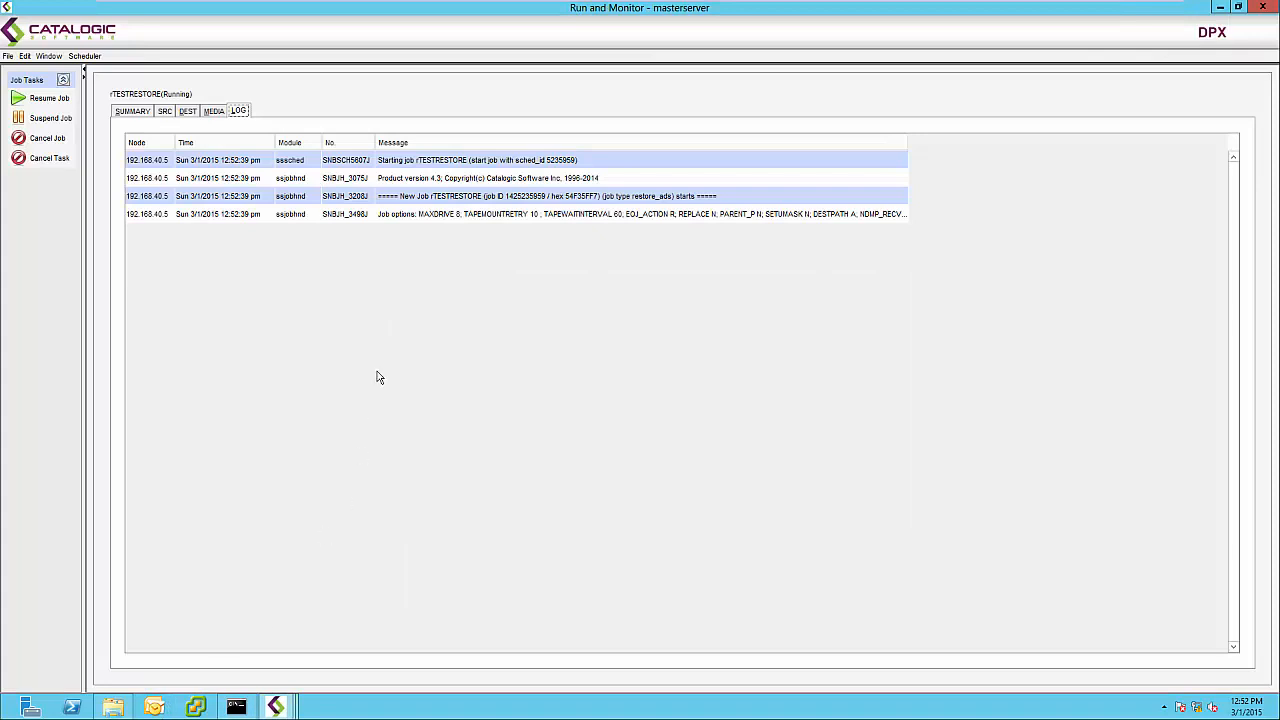
Switch to File Explorer, open \\192.168.40.28\CIFS and check the restored files in TestRestore0301\Tools.
left_click(120, 707)
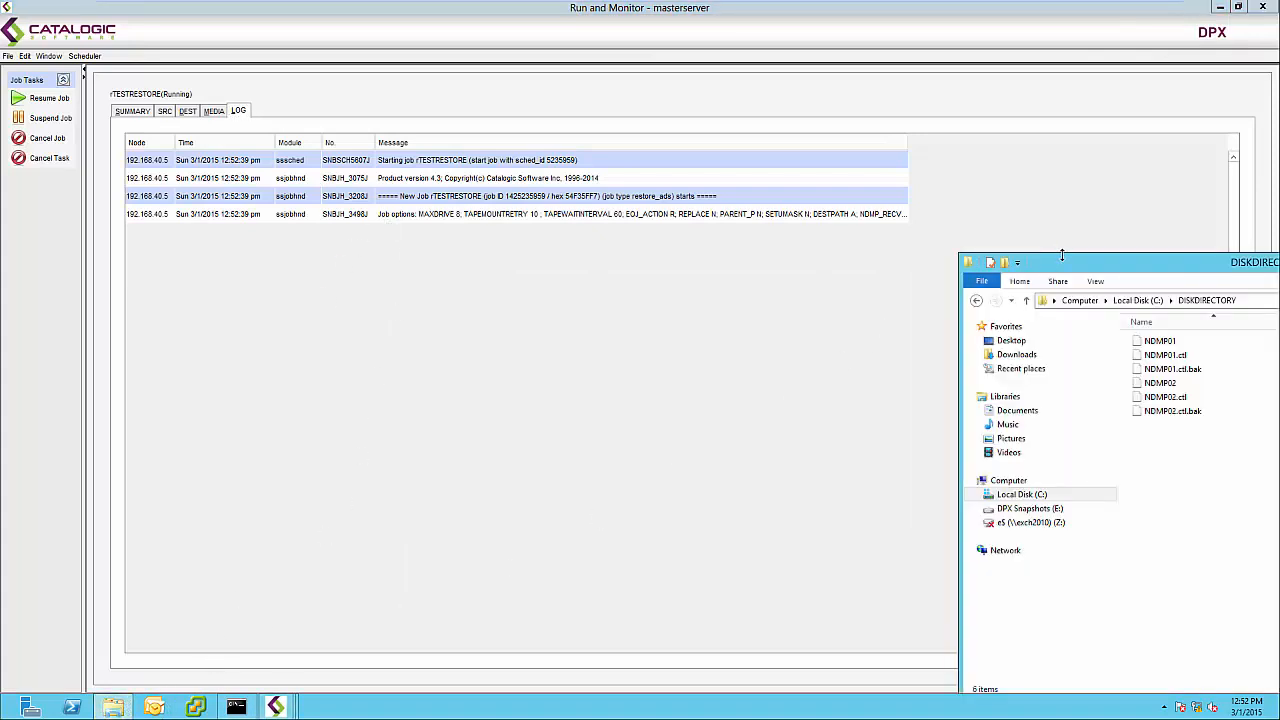
left_click_drag(1062, 257, 1016, 253)
left_click_drag(1137, 252, 741, 272)
left_click(998, 307)
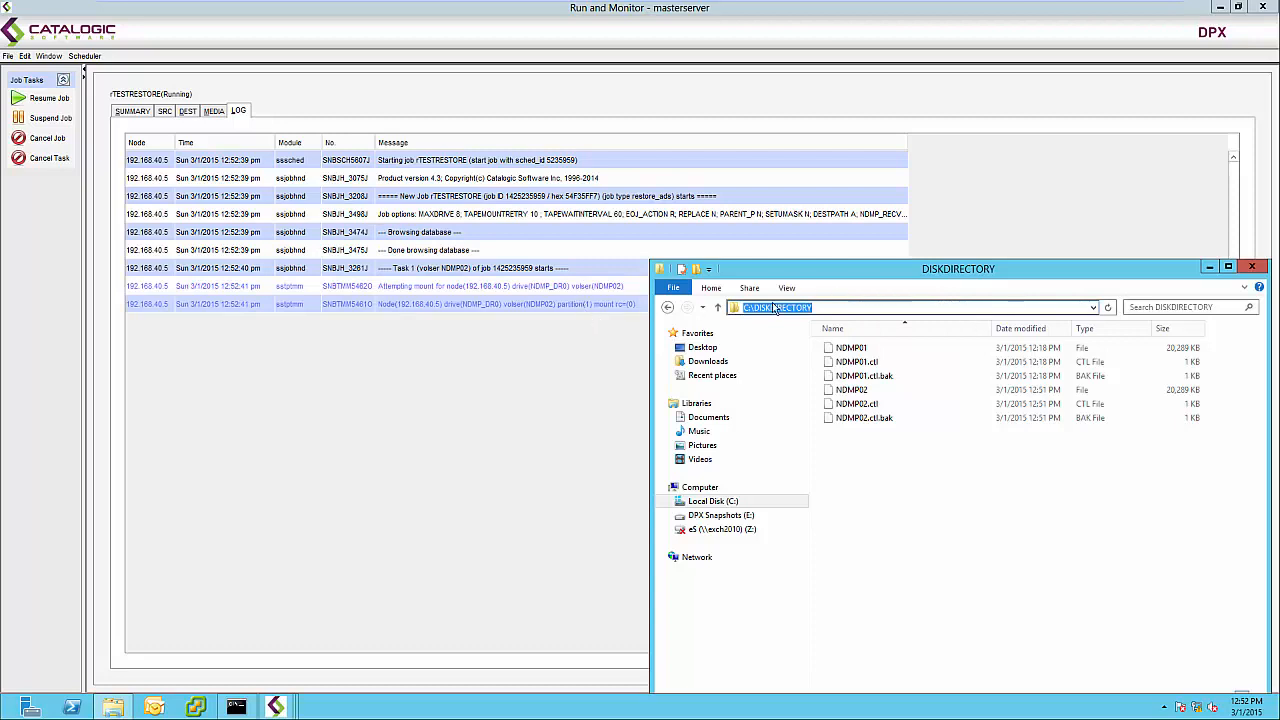
type("\\\\")
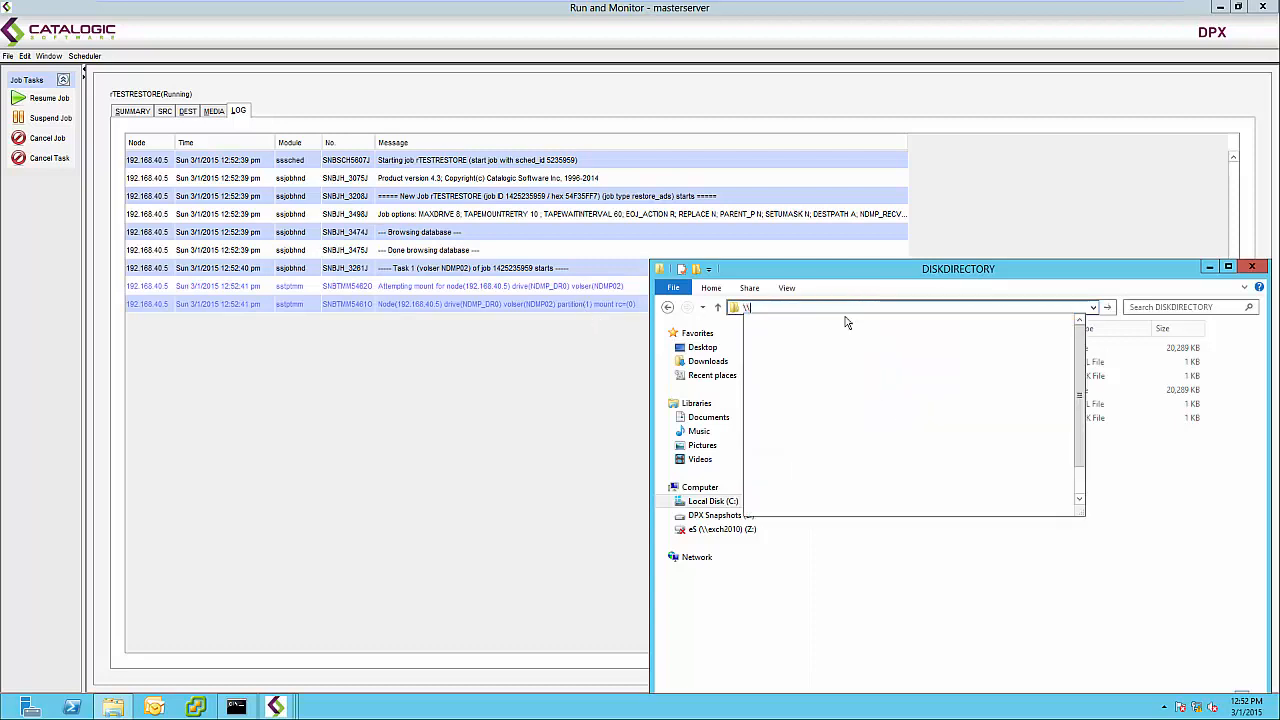
type("68.40.28\\")
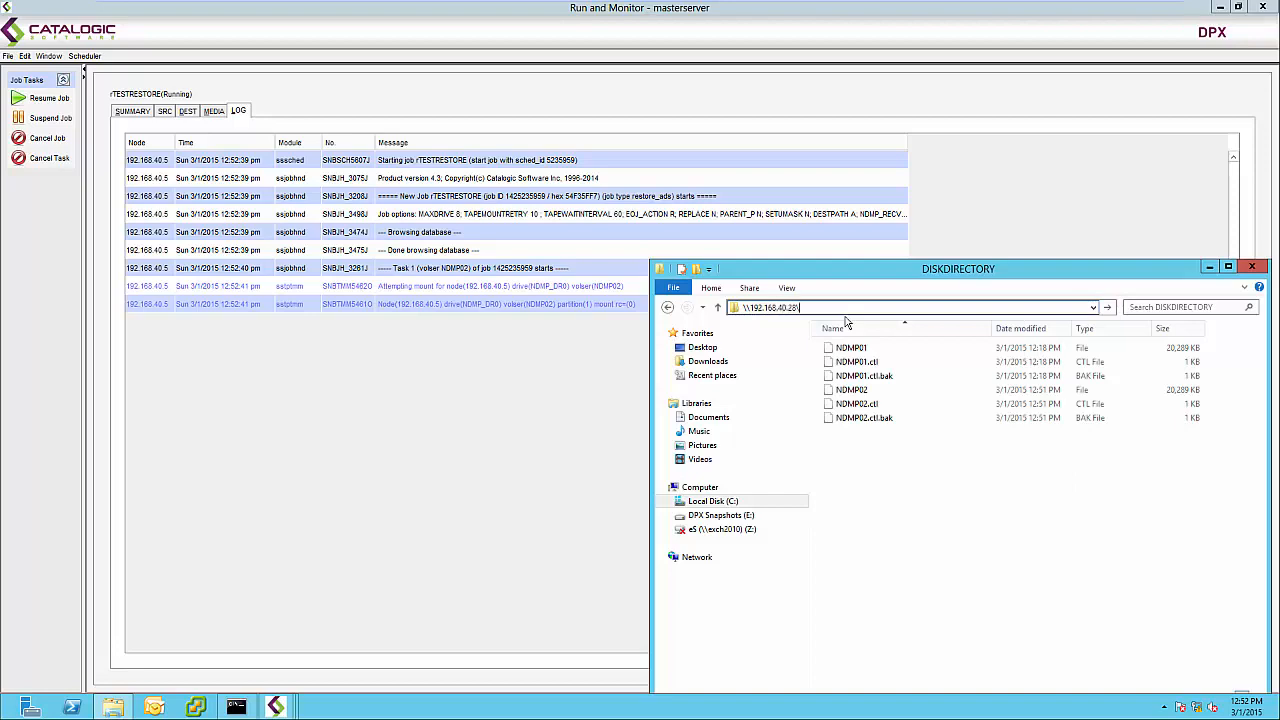
type("CIFS")
key("Return")
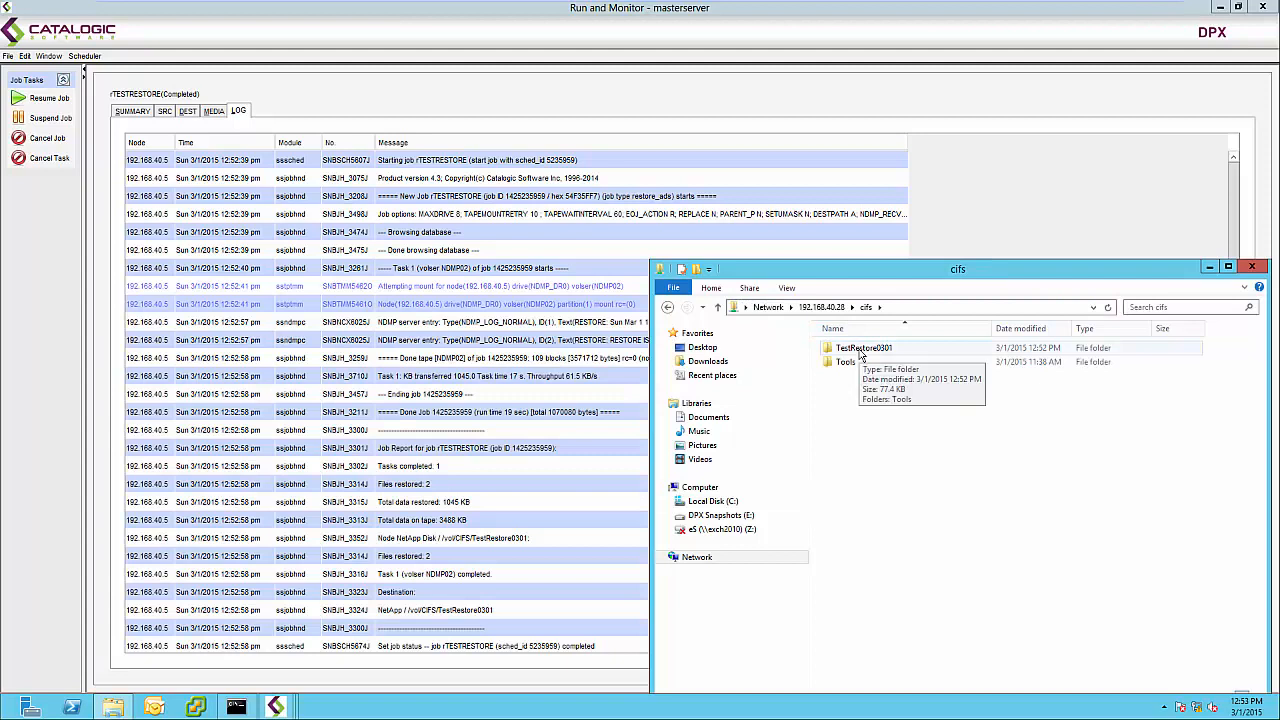
double_click(861, 350)
double_click(866, 350)
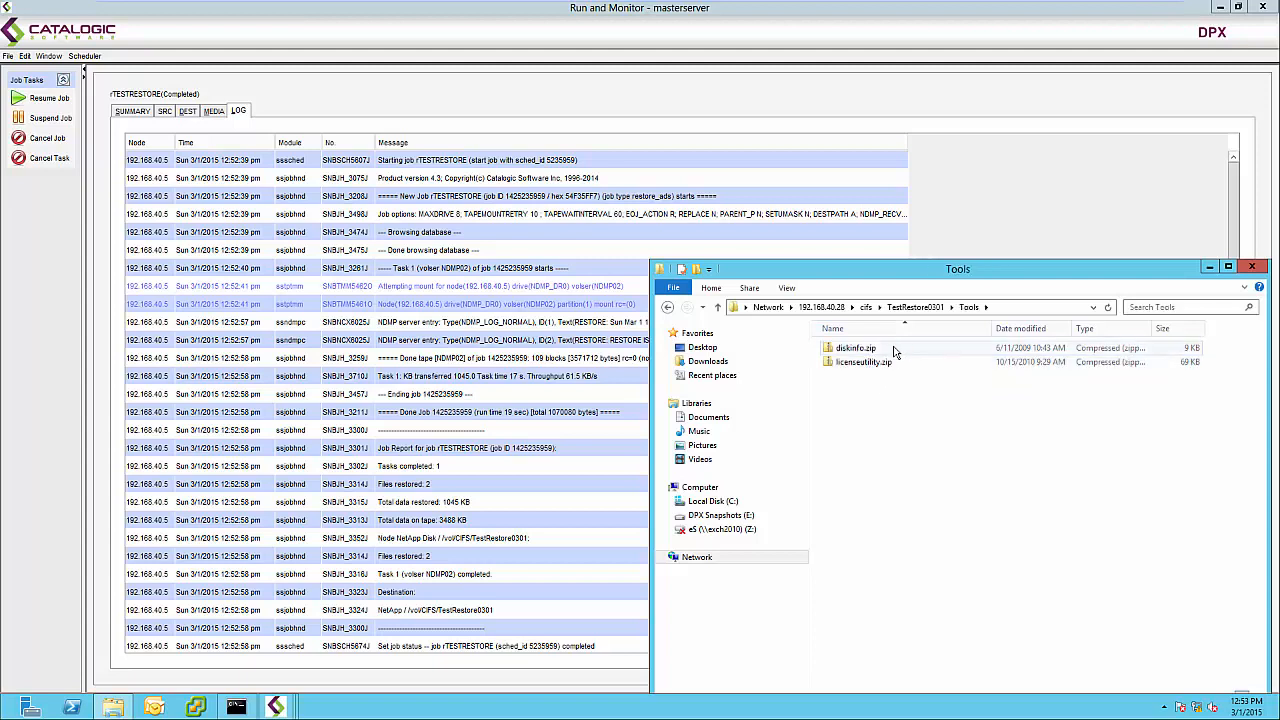